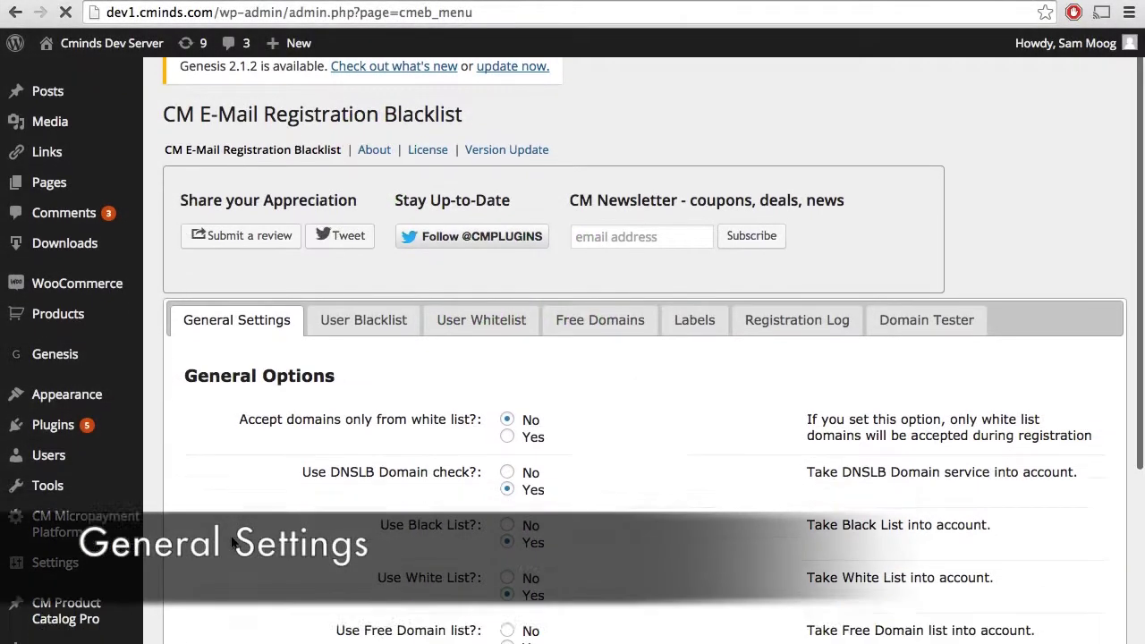
Review the General Settings checks, highlighting the DNSLB Domain check option
{"action": "scroll", "coordinate": [250, 505], "scroll_direction": "down", "scroll_amount": 3}
{"action": "scroll", "coordinate": [242, 523], "scroll_direction": "down", "scroll_amount": 1}
{"action": "scroll", "coordinate": [232, 541], "scroll_direction": "down", "scroll_amount": 1}
{"action": "scroll", "coordinate": [231, 542], "scroll_direction": "down", "scroll_amount": 1}
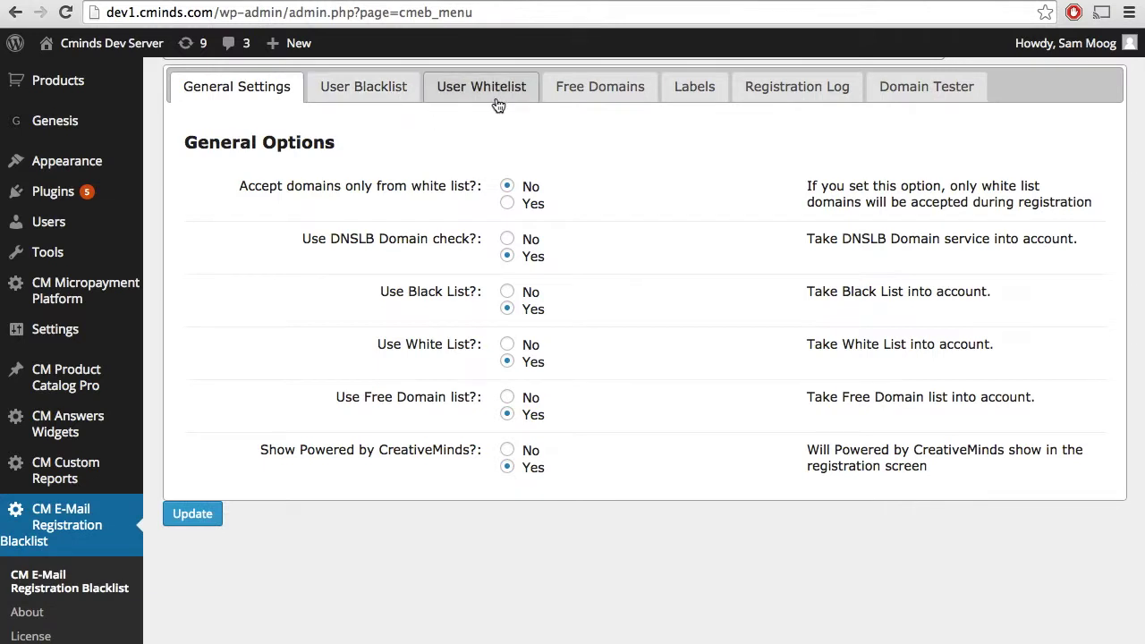
{"action": "scroll", "coordinate": [508, 98], "scroll_direction": "down", "scroll_amount": 1}
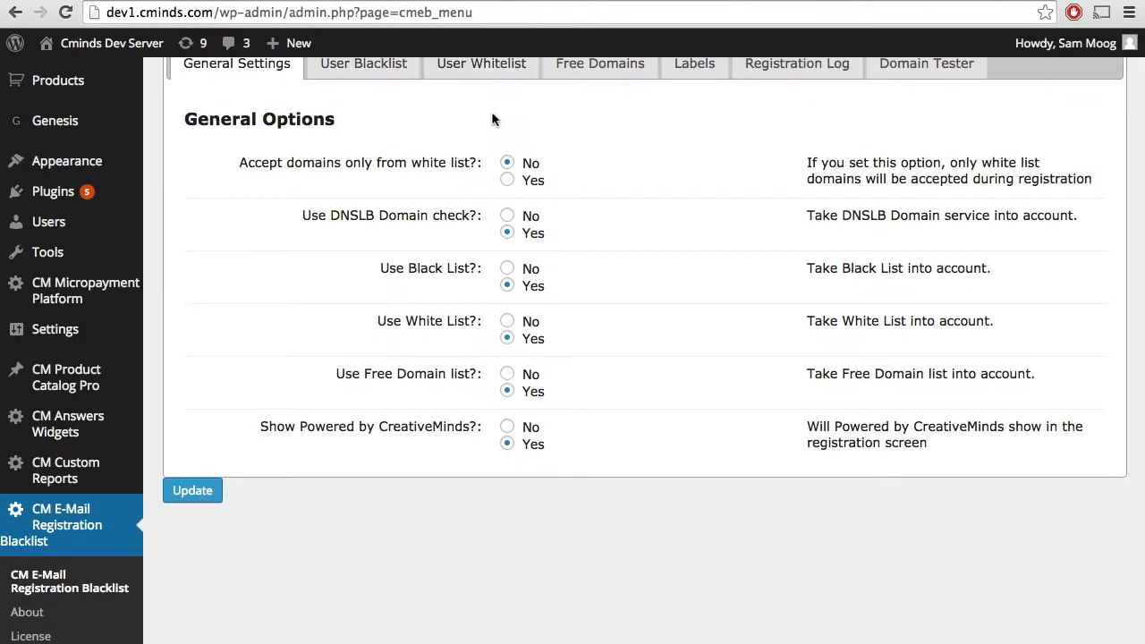
{"action": "scroll", "coordinate": [453, 218], "scroll_direction": "up", "scroll_amount": 2}
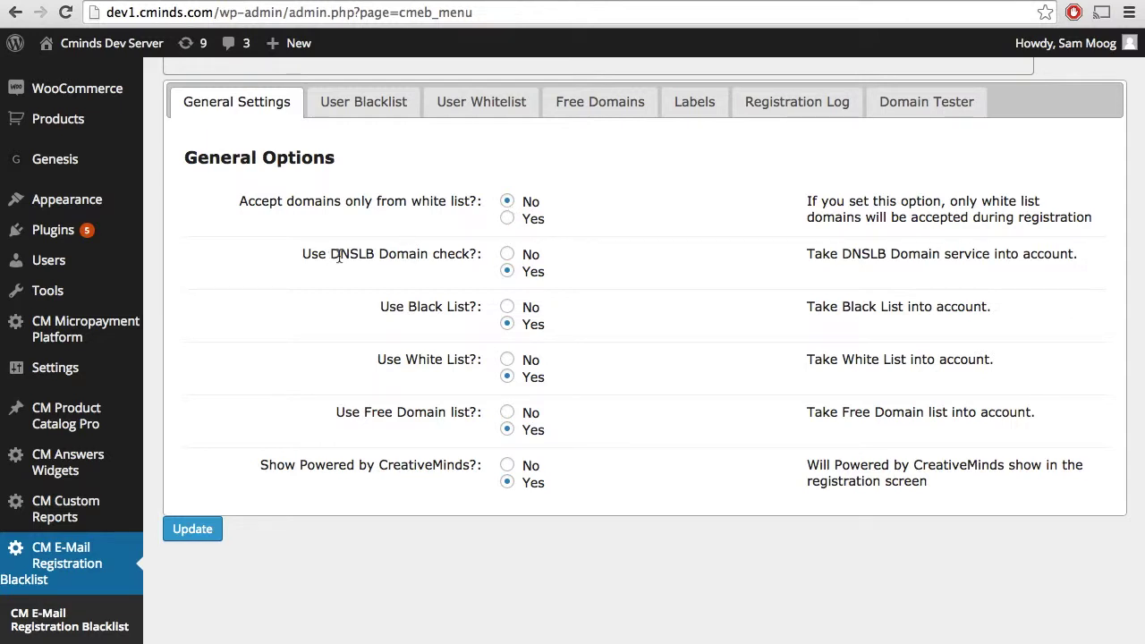
{"action": "left_click_drag", "start_coordinate": [330, 256], "coordinate": [472, 259]}
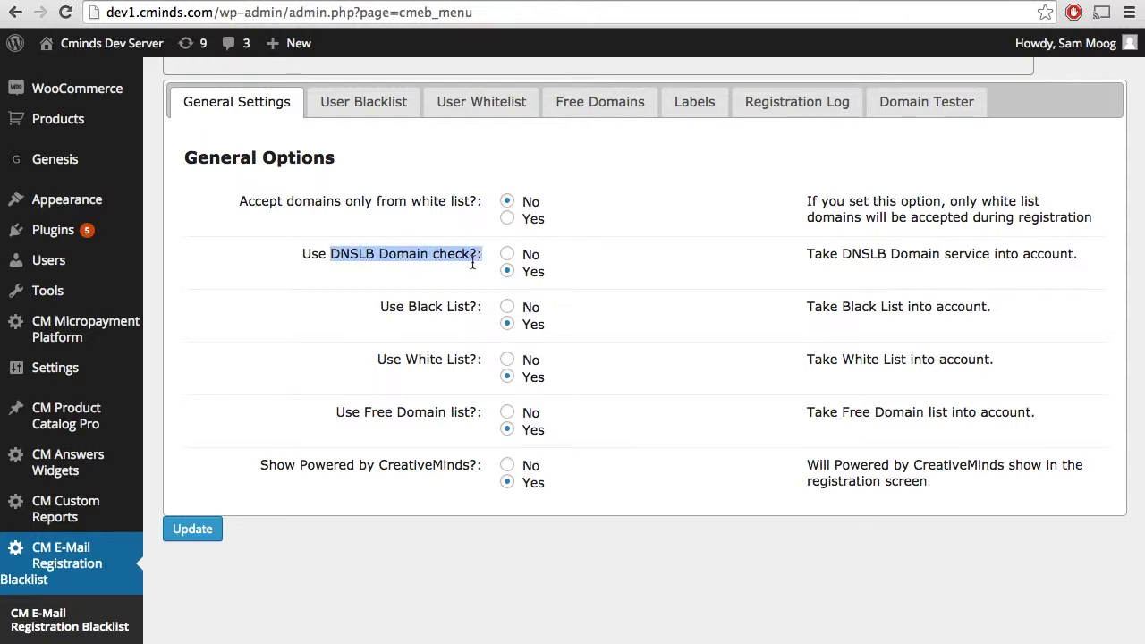
{"action": "left_click", "coordinate": [478, 256]}
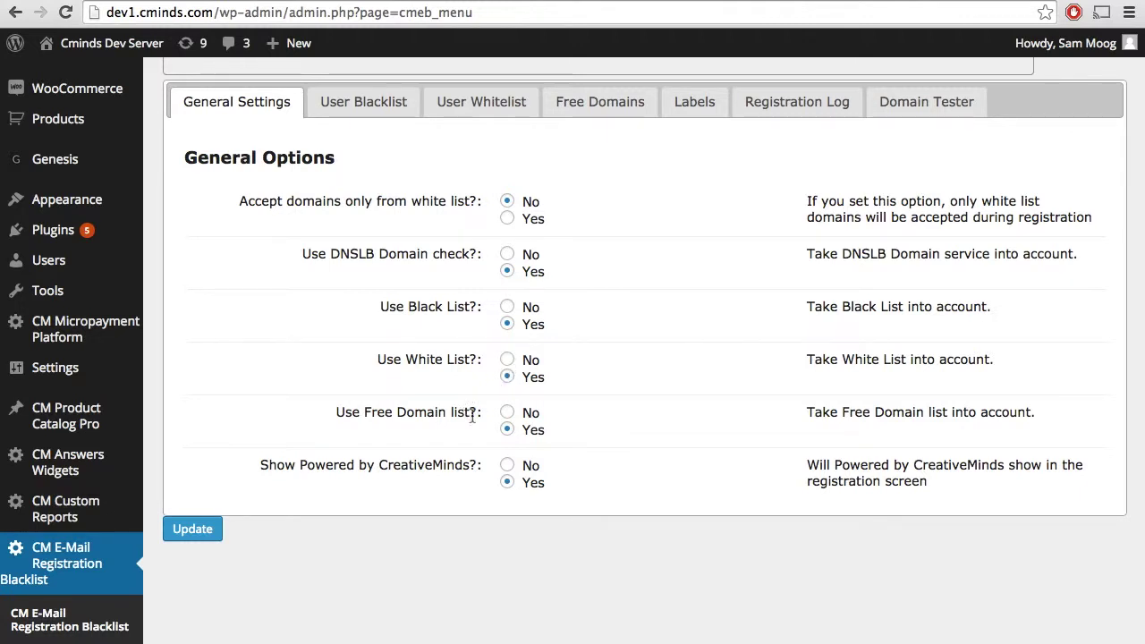
Highlight the Use Free Domain list option and show the Free Domains List
{"action": "left_click_drag", "start_coordinate": [474, 416], "coordinate": [399, 412]}
{"action": "triple_click", "coordinate": [337, 412]}
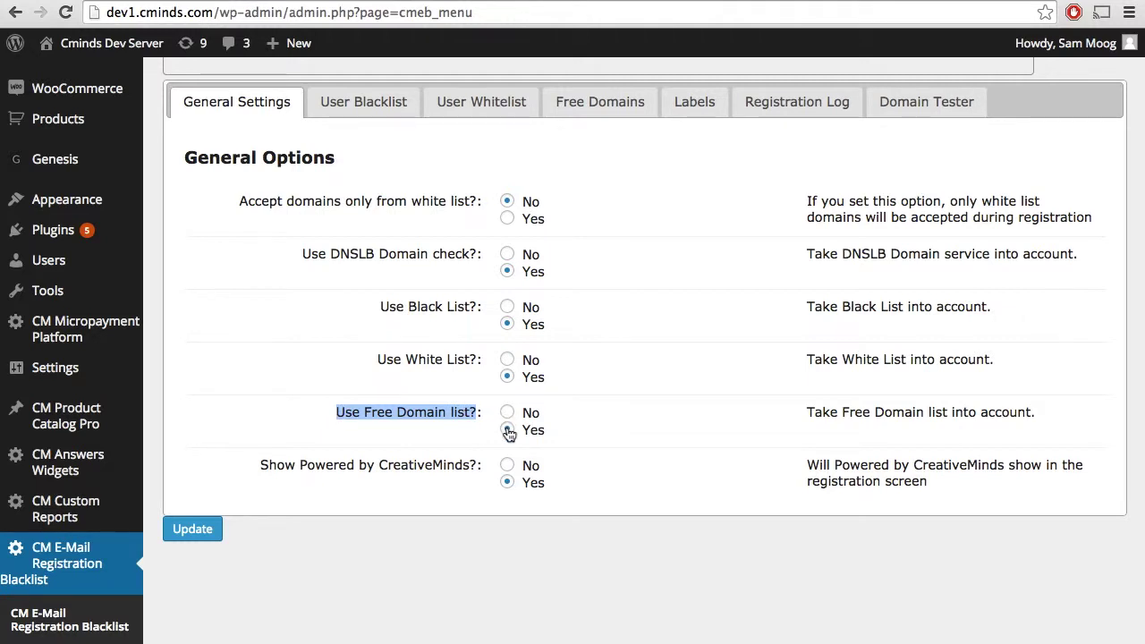
{"action": "left_click", "coordinate": [453, 411]}
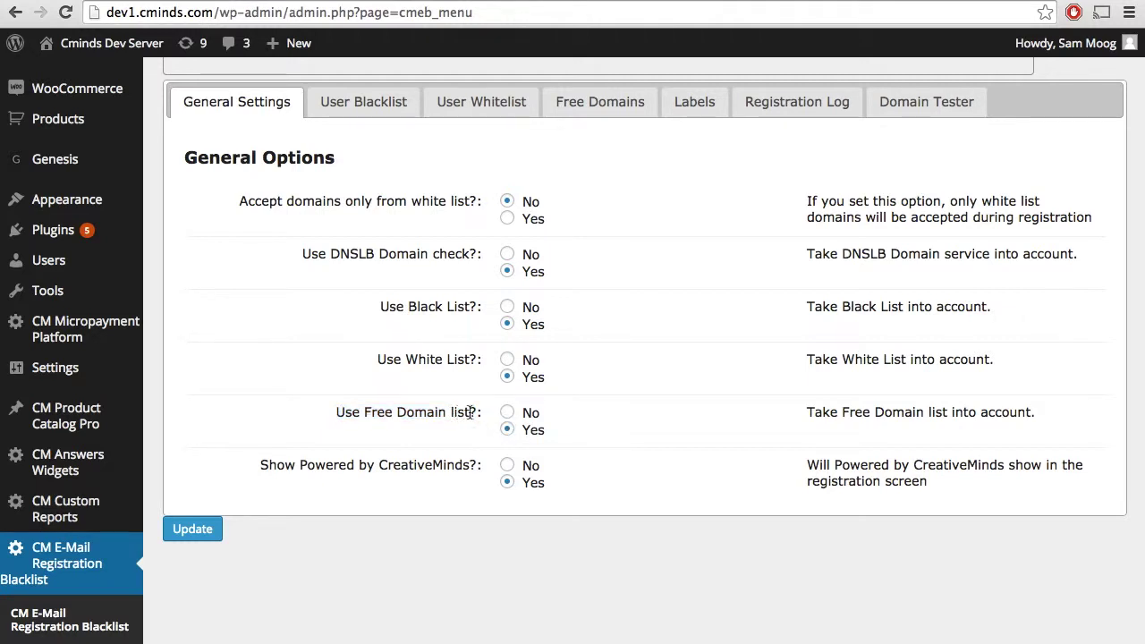
{"action": "scroll", "coordinate": [489, 424], "scroll_direction": "up", "scroll_amount": 2}
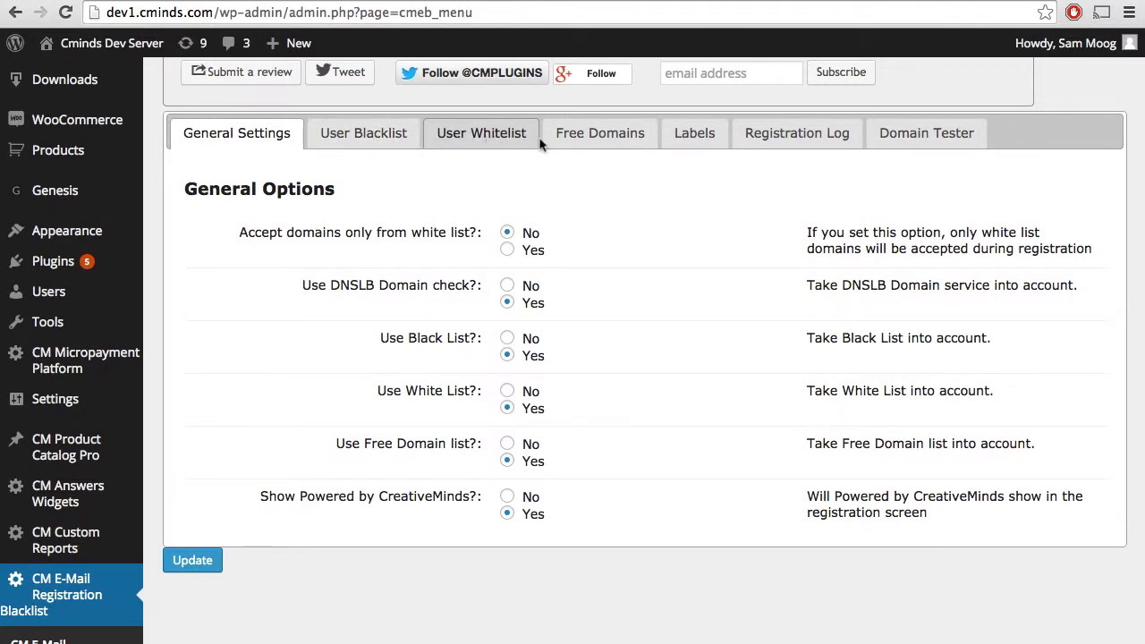
{"action": "left_click", "coordinate": [580, 143]}
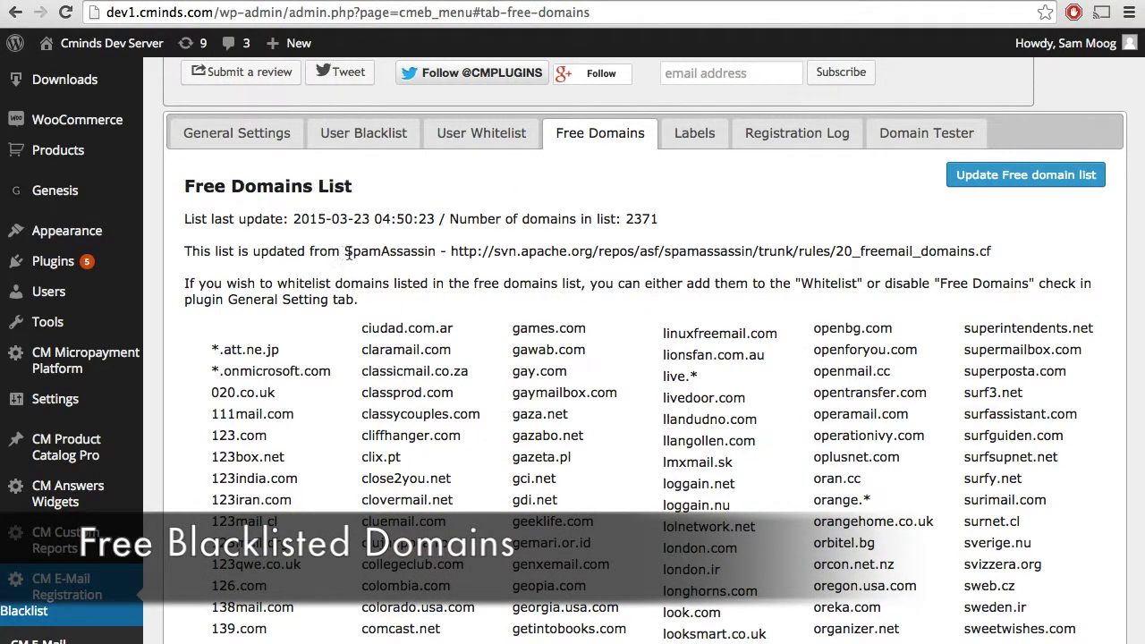
{"action": "left_click_drag", "start_coordinate": [346, 252], "coordinate": [439, 251]}
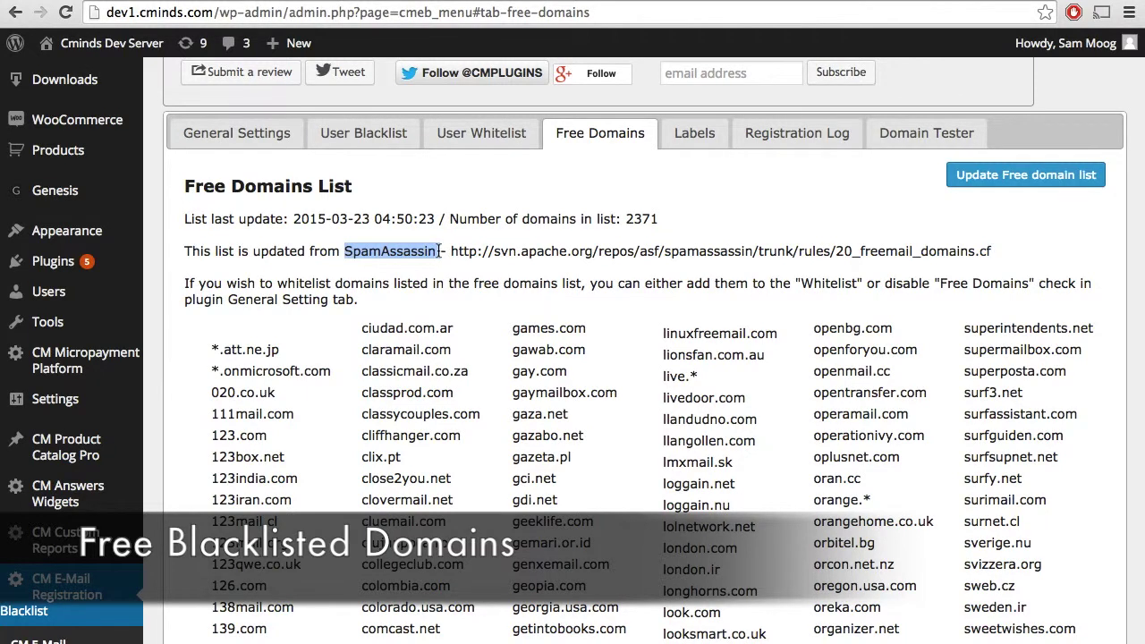
{"action": "left_click", "coordinate": [439, 252]}
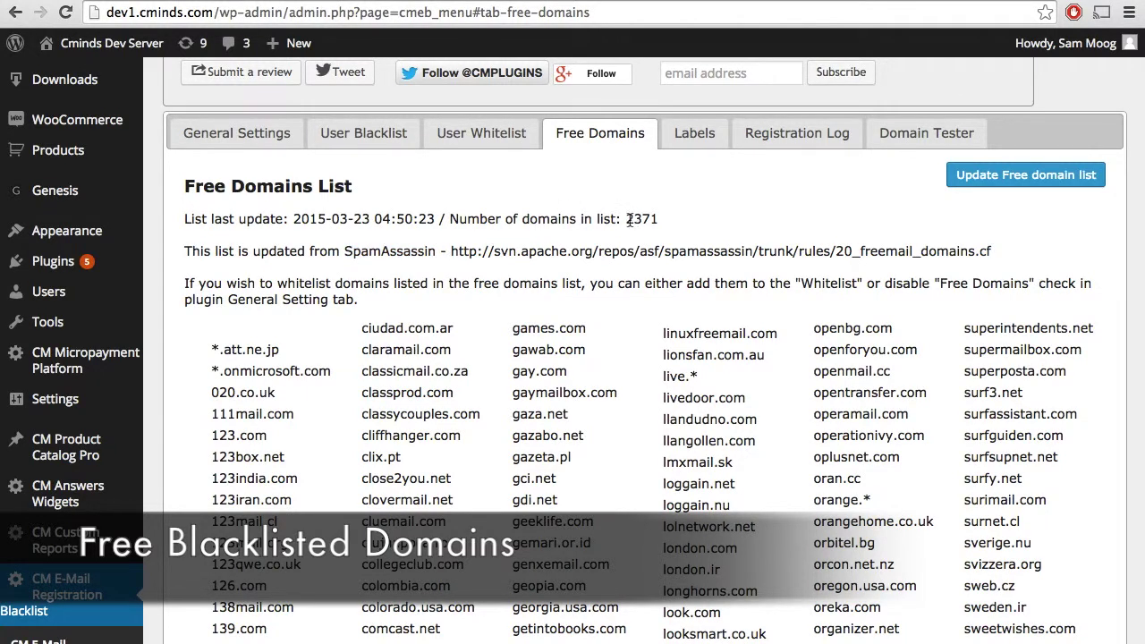
{"action": "left_click_drag", "start_coordinate": [628, 219], "coordinate": [654, 219]}
{"action": "left_click", "coordinate": [664, 224]}
{"action": "scroll", "coordinate": [612, 378], "scroll_direction": "down", "scroll_amount": 3}
{"action": "scroll", "coordinate": [612, 378], "scroll_direction": "down", "scroll_amount": 2}
{"action": "scroll", "coordinate": [612, 378], "scroll_direction": "down", "scroll_amount": 3}
{"action": "scroll", "coordinate": [613, 378], "scroll_direction": "down", "scroll_amount": 4}
{"action": "scroll", "coordinate": [612, 378], "scroll_direction": "down", "scroll_amount": 4}
{"action": "scroll", "coordinate": [613, 385], "scroll_direction": "down", "scroll_amount": 5}
{"action": "scroll", "coordinate": [613, 384], "scroll_direction": "down", "scroll_amount": 7}
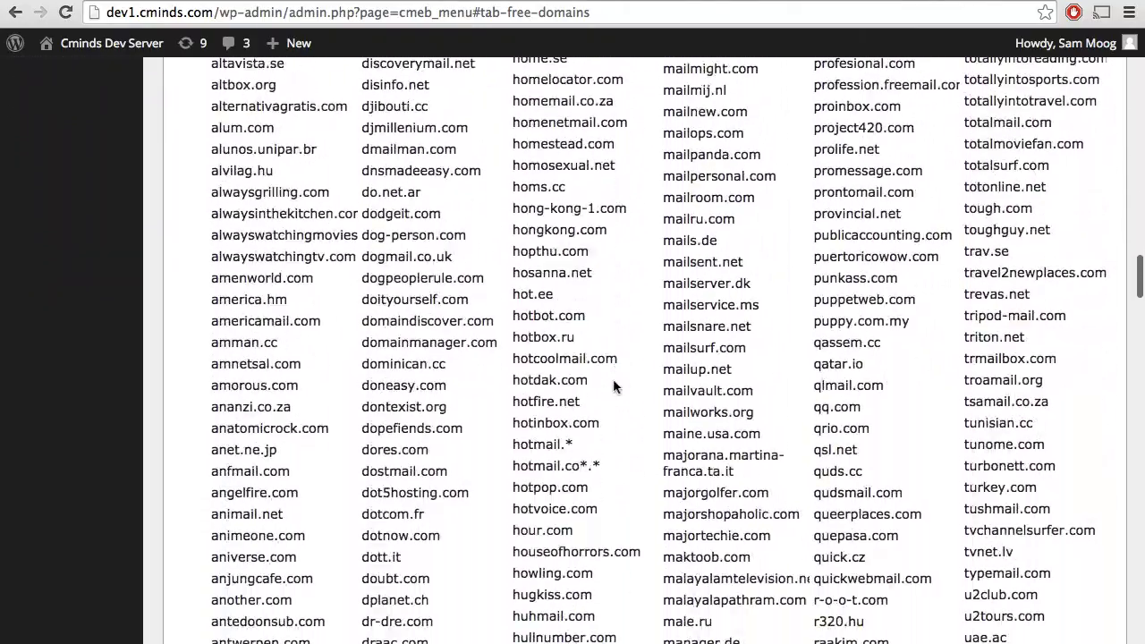
{"action": "scroll", "coordinate": [614, 385], "scroll_direction": "up", "scroll_amount": 5}
{"action": "scroll", "coordinate": [613, 385], "scroll_direction": "up", "scroll_amount": 5}
{"action": "scroll", "coordinate": [614, 384], "scroll_direction": "up", "scroll_amount": 5}
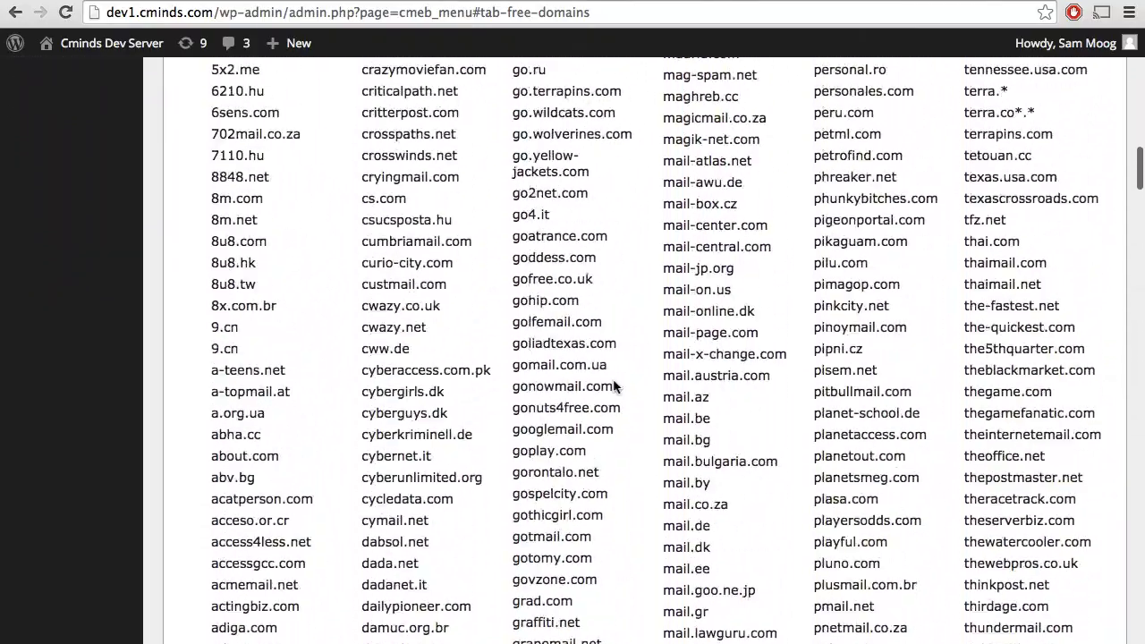
{"action": "scroll", "coordinate": [613, 384], "scroll_direction": "up", "scroll_amount": 5}
{"action": "scroll", "coordinate": [614, 382], "scroll_direction": "up", "scroll_amount": 2}
{"action": "scroll", "coordinate": [613, 382], "scroll_direction": "up", "scroll_amount": 5}
{"action": "scroll", "coordinate": [614, 382], "scroll_direction": "up", "scroll_amount": 4}
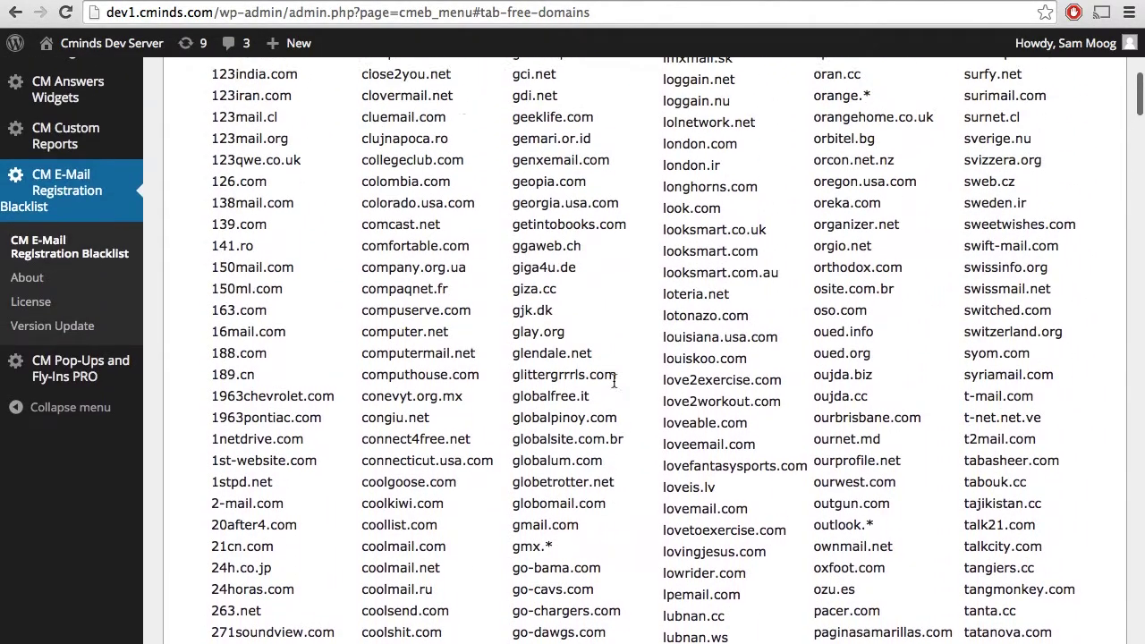
{"action": "scroll", "coordinate": [613, 382], "scroll_direction": "up", "scroll_amount": 6}
{"action": "scroll", "coordinate": [614, 384], "scroll_direction": "up", "scroll_amount": 3}
{"action": "scroll", "coordinate": [614, 384], "scroll_direction": "up", "scroll_amount": 1}
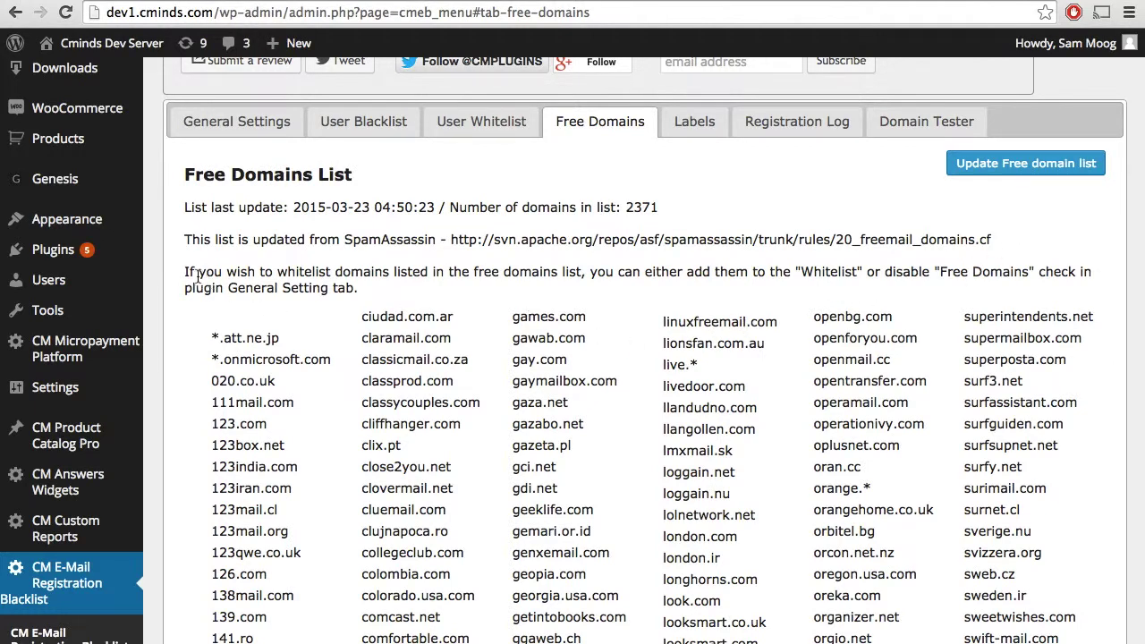
{"action": "left_click_drag", "start_coordinate": [185, 271], "coordinate": [365, 289]}
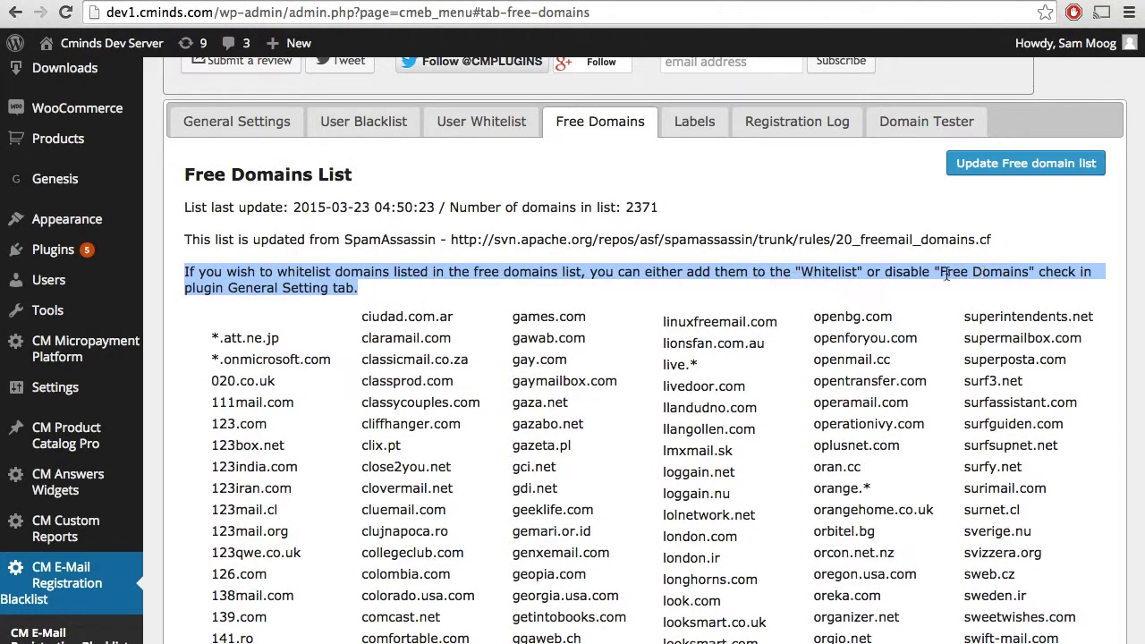
{"action": "left_click", "coordinate": [405, 286]}
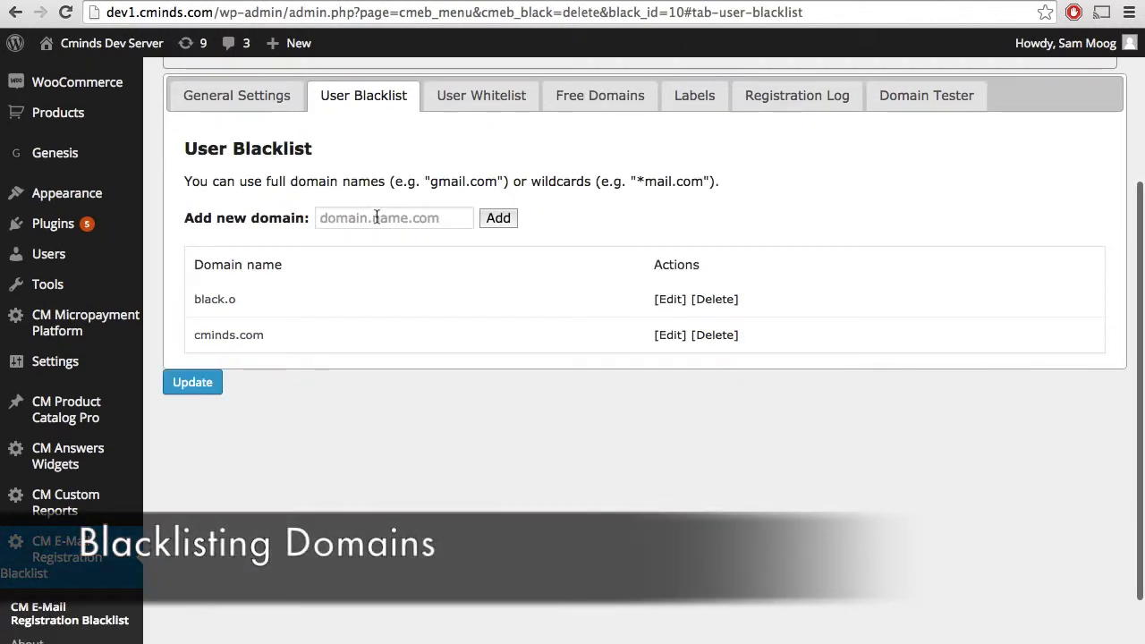
Add cats.com to the User Blacklist and confirm it appears with black.o and cminds.com
{"action": "left_click", "coordinate": [377, 217]}
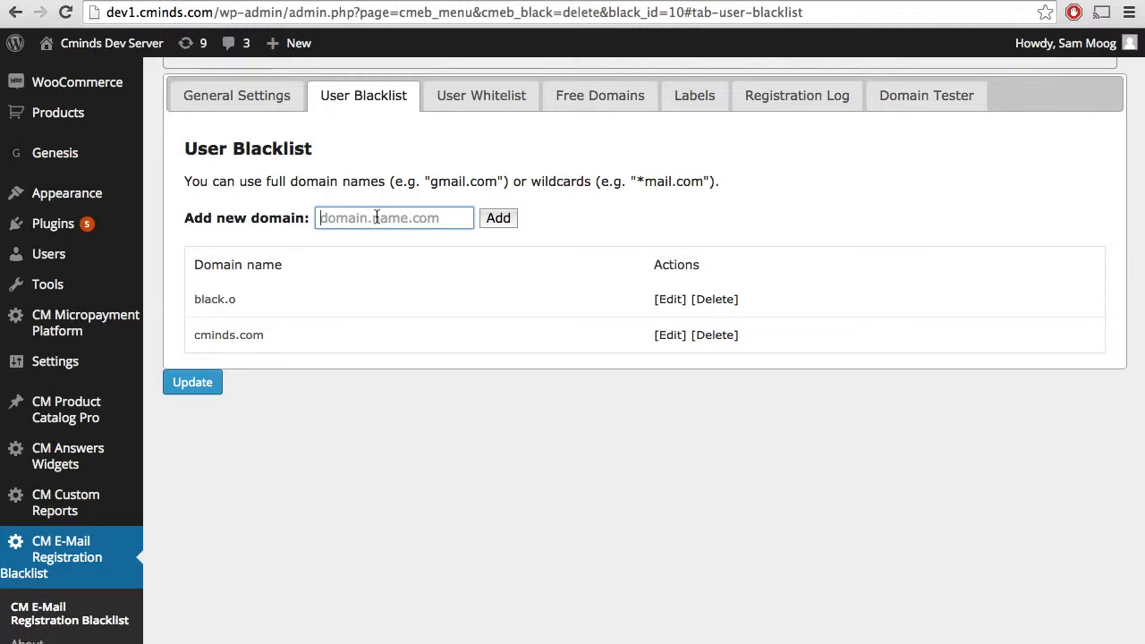
{"action": "type", "text": "cat"}
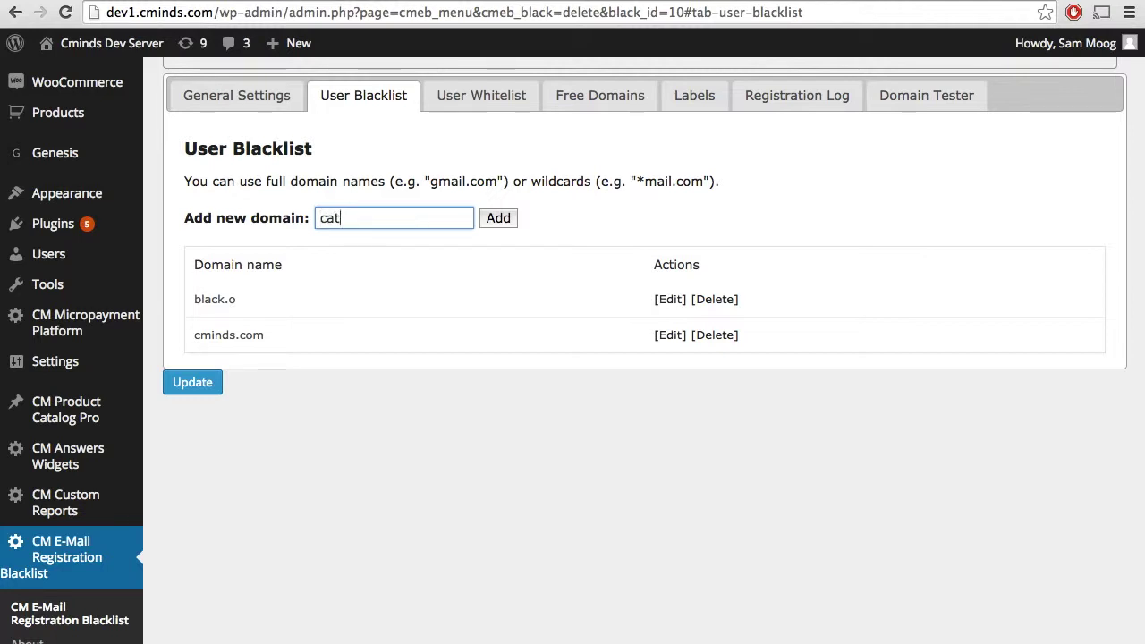
{"action": "type", "text": "s.com"}
{"action": "left_click", "coordinate": [498, 218]}
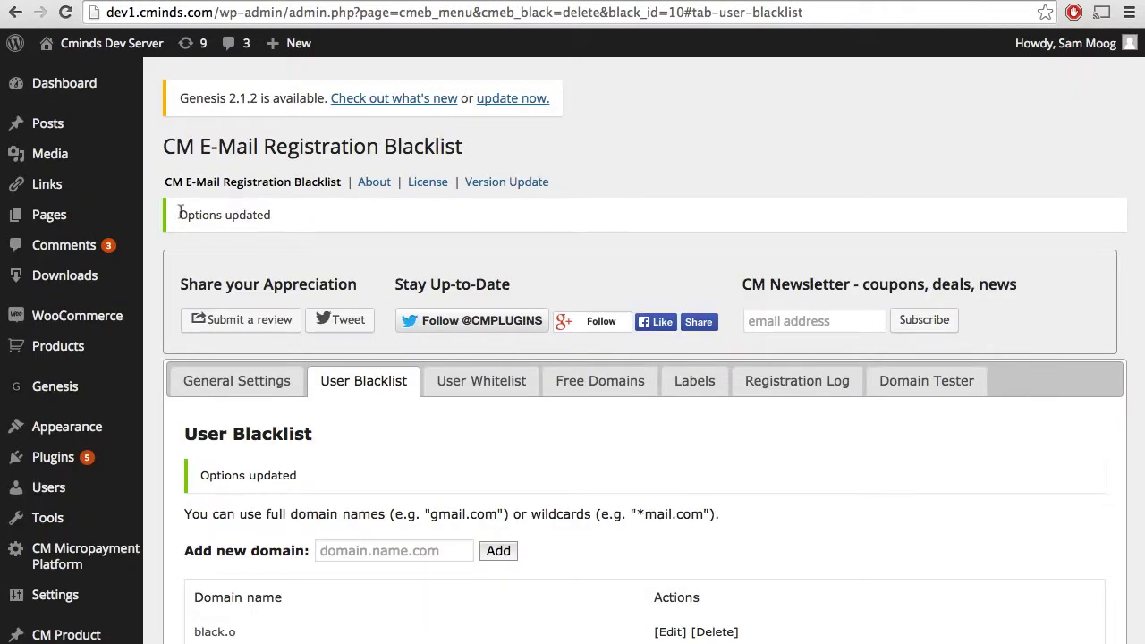
{"action": "scroll", "coordinate": [530, 514], "scroll_direction": "down", "scroll_amount": 2}
{"action": "scroll", "coordinate": [530, 517], "scroll_direction": "down", "scroll_amount": 3}
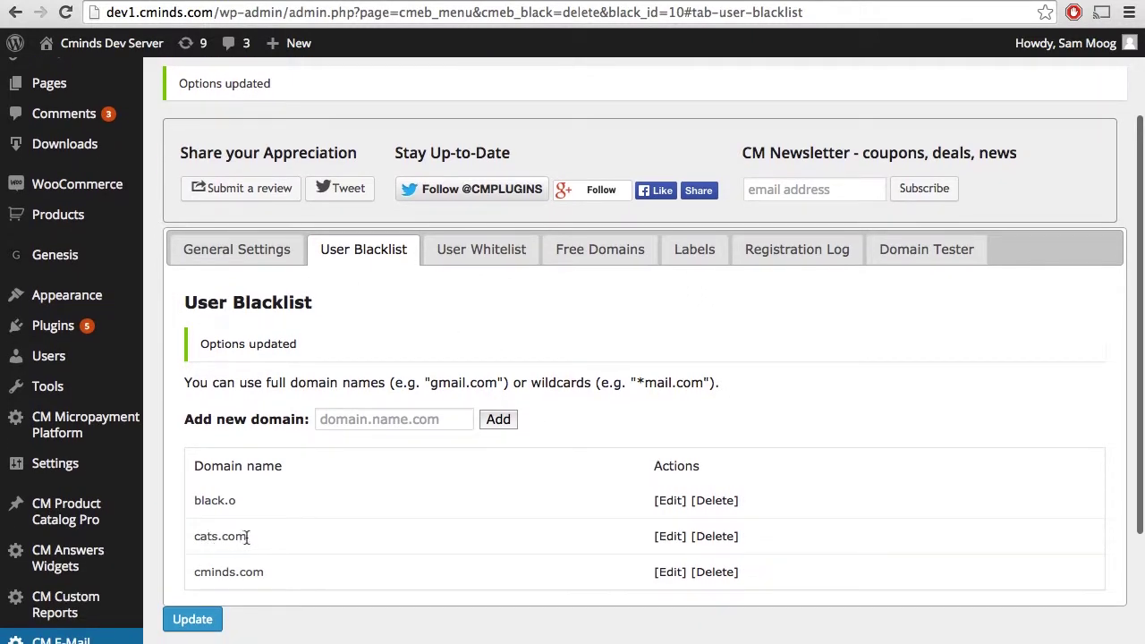
{"action": "left_click_drag", "start_coordinate": [246, 538], "coordinate": [198, 538]}
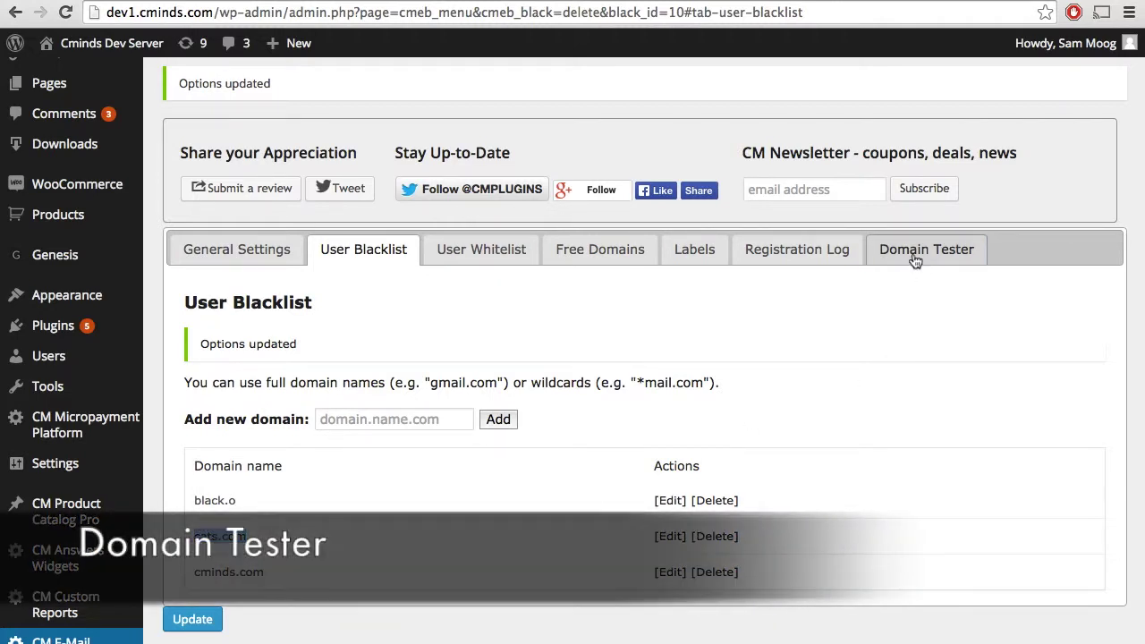
{"action": "left_click", "coordinate": [914, 258]}
Test cats.com in the Domain Tester and confirm it is INVALID as blacklisted
{"action": "triple_click", "coordinate": [615, 338]}
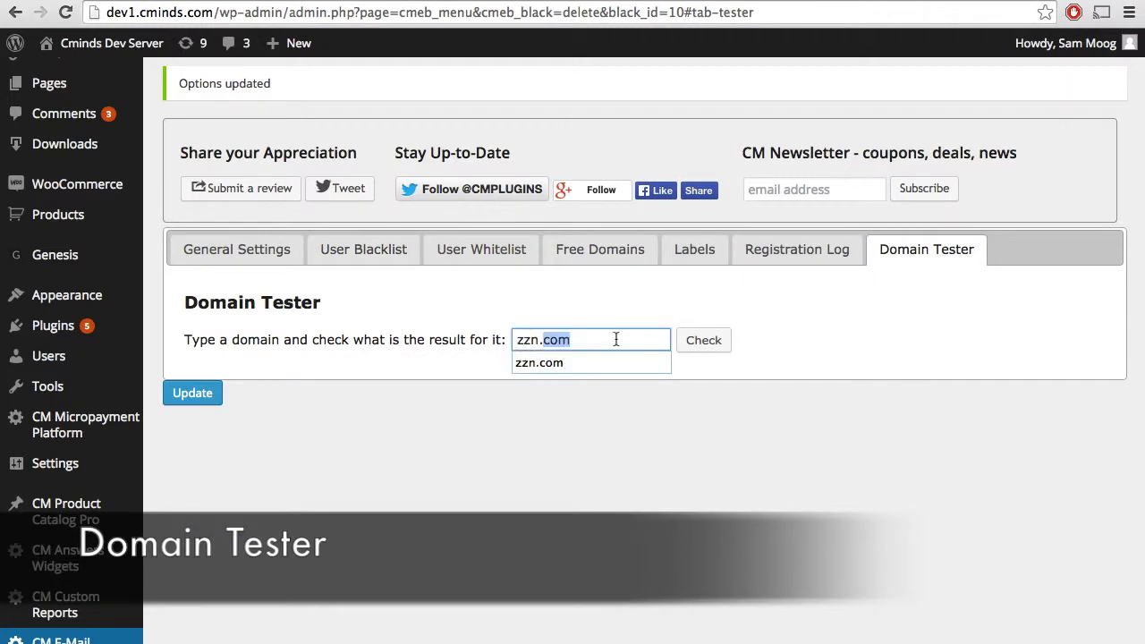
{"action": "type", "text": "cats.com"}
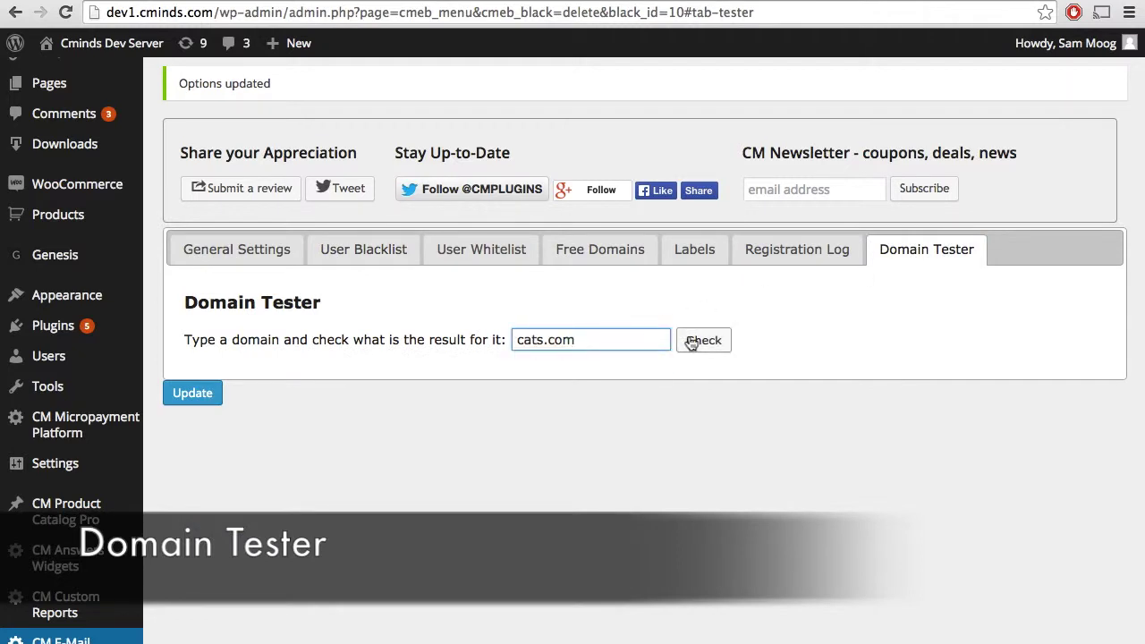
{"action": "left_click", "coordinate": [693, 343]}
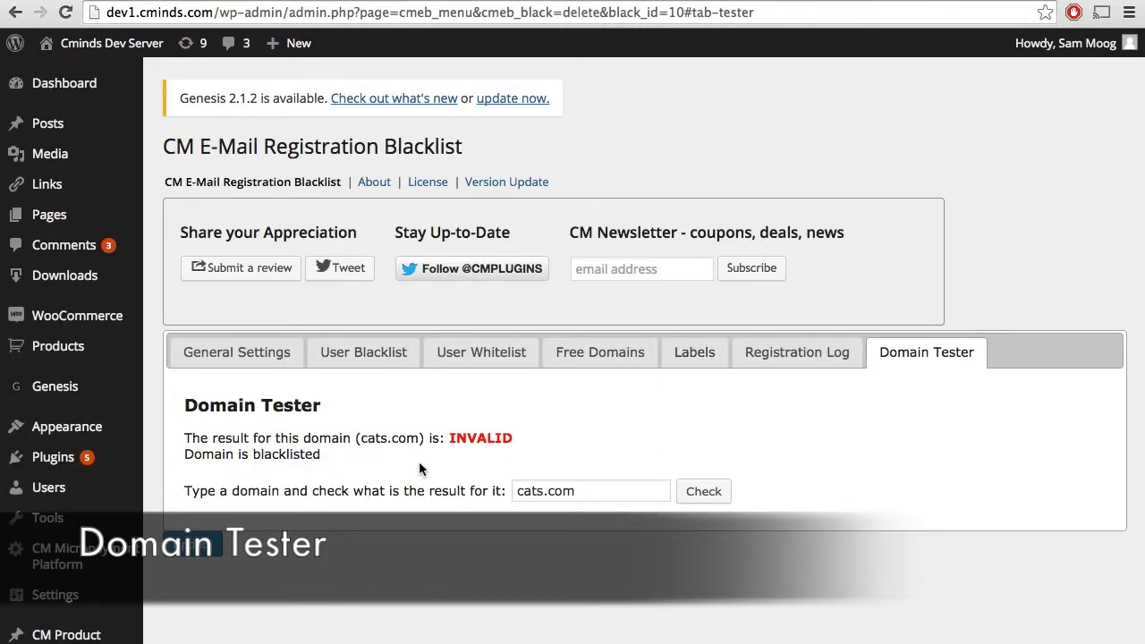
{"action": "left_click_drag", "start_coordinate": [324, 459], "coordinate": [185, 457]}
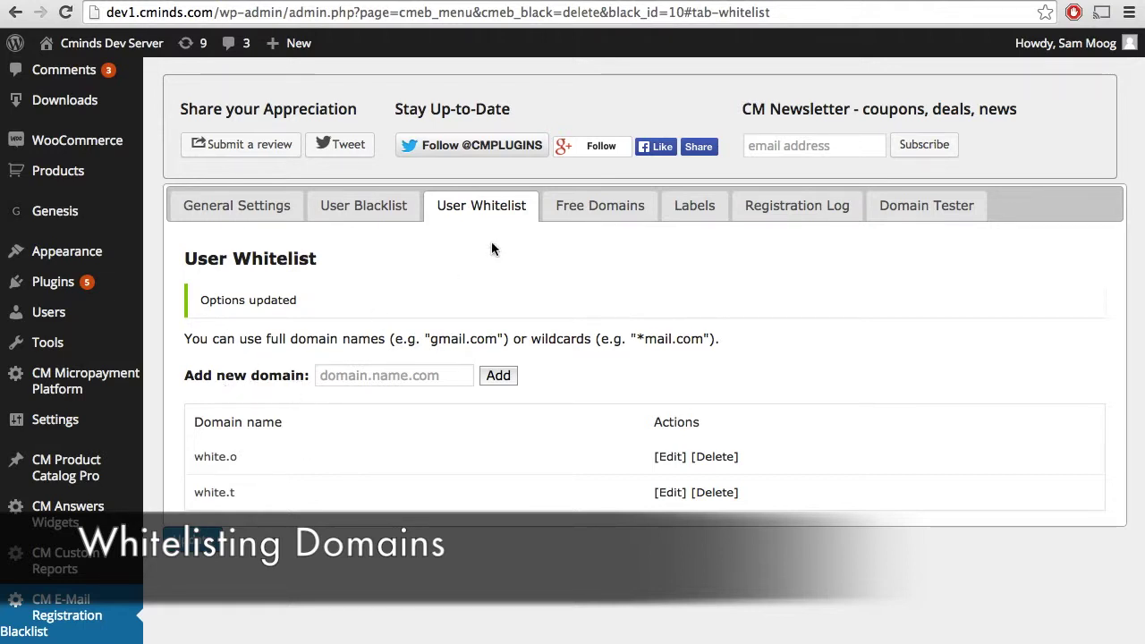
Locate and pick out games.com in the Free Domains List
{"action": "left_click", "coordinate": [599, 207]}
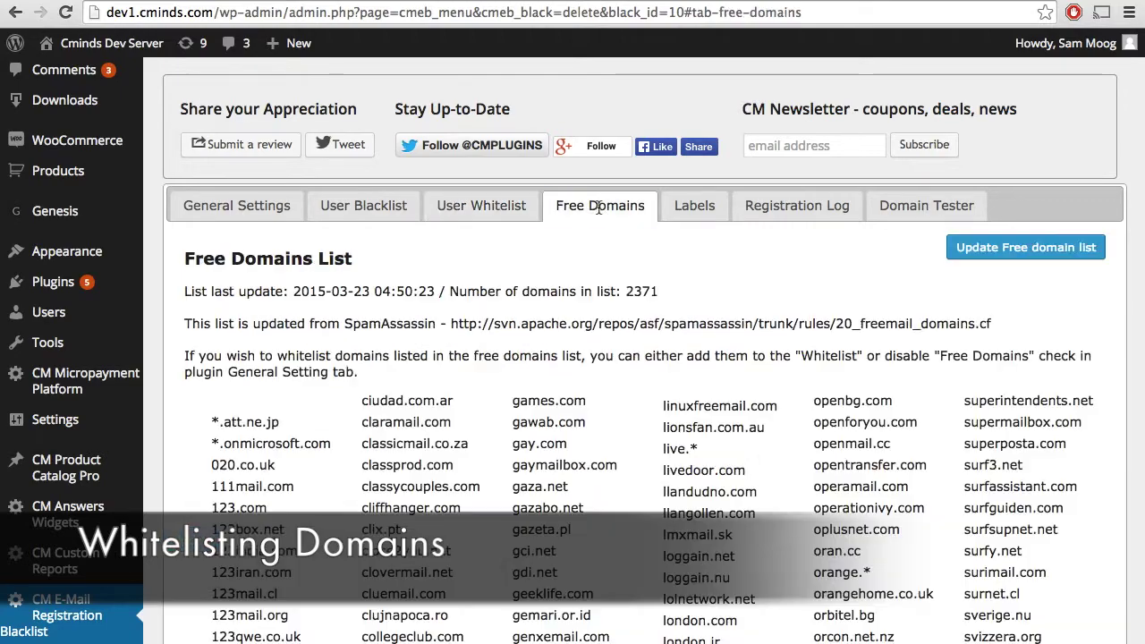
{"action": "scroll", "coordinate": [539, 458], "scroll_direction": "down", "scroll_amount": 5}
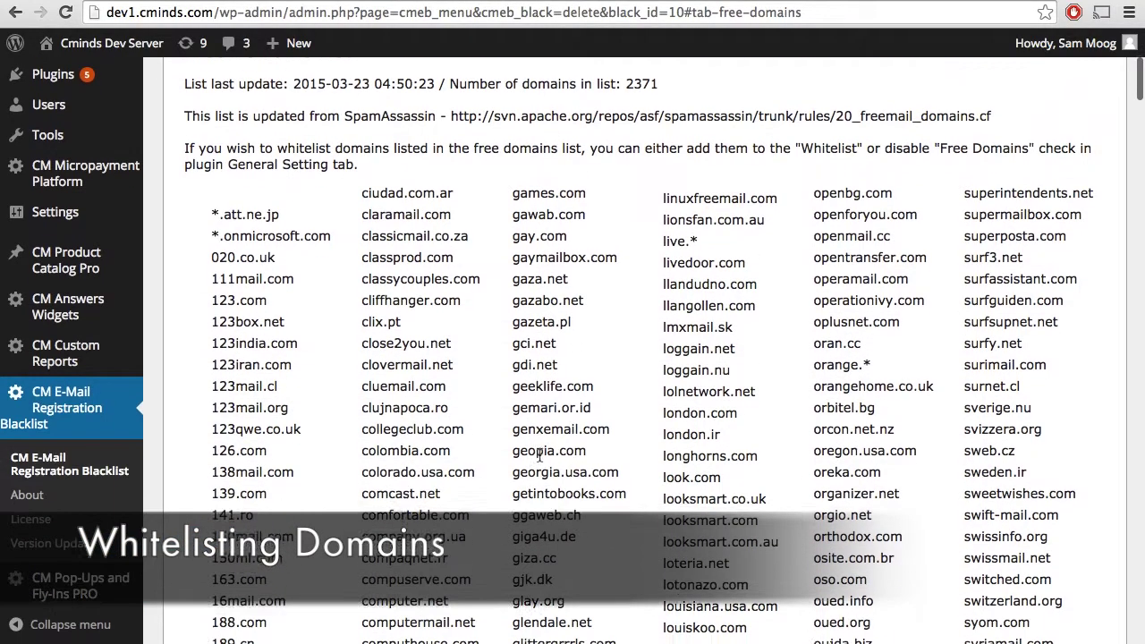
{"action": "scroll", "coordinate": [539, 456], "scroll_direction": "up", "scroll_amount": 3}
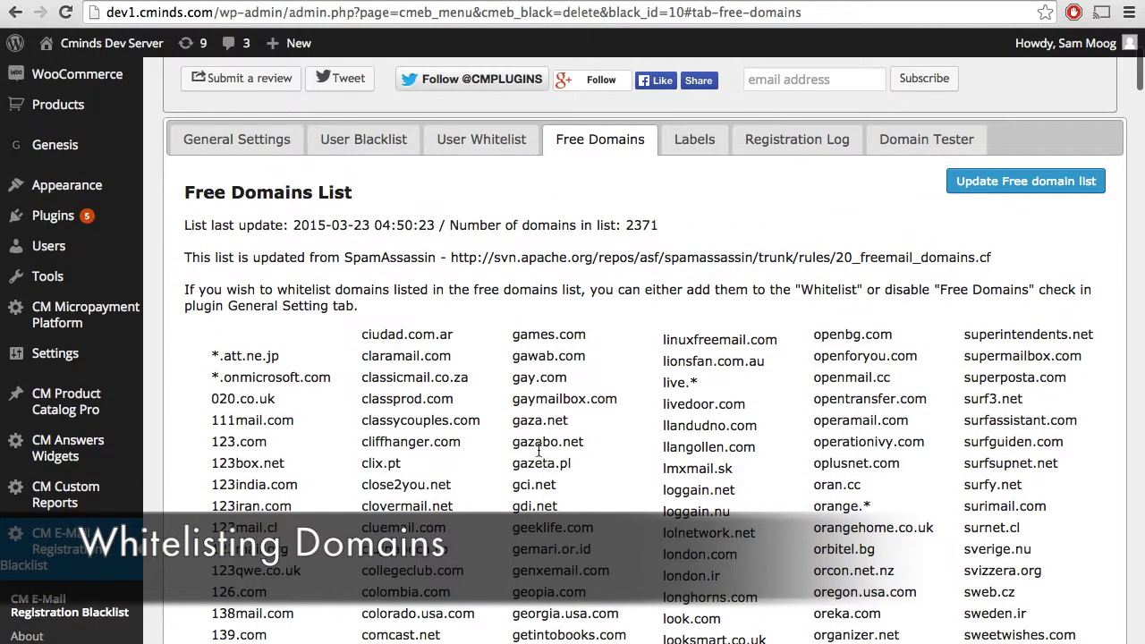
{"action": "left_click_drag", "start_coordinate": [512, 334], "coordinate": [587, 334]}
{"action": "key", "text": "ctrl+c"}
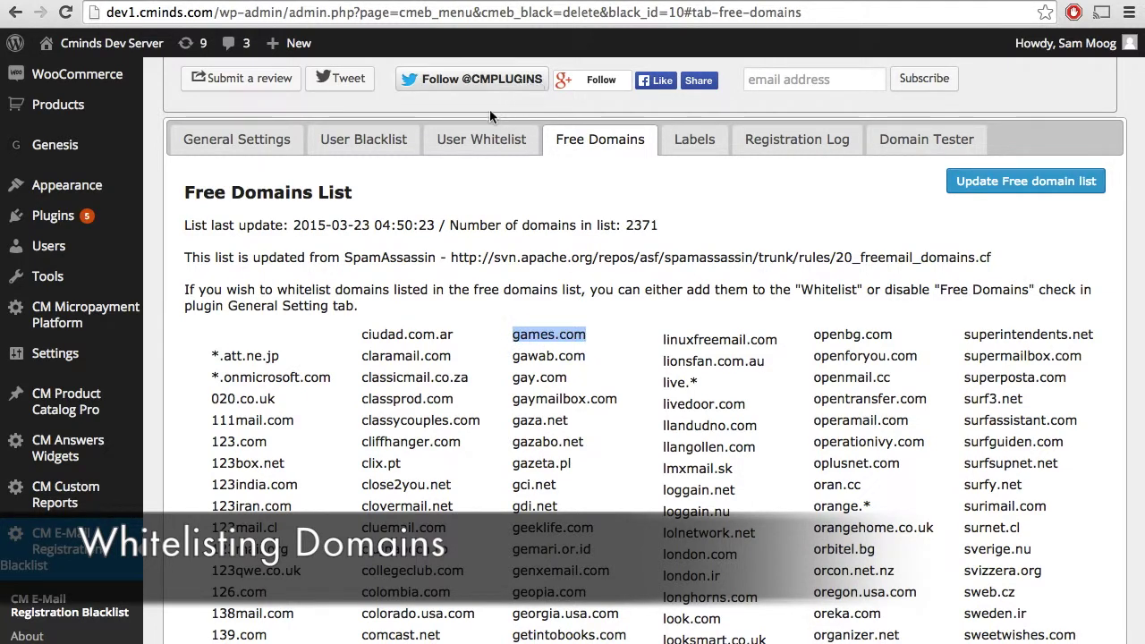
Paste games.com into the User Whitelist and add it
{"action": "left_click", "coordinate": [466, 143]}
{"action": "left_click", "coordinate": [339, 306]}
{"action": "key", "text": "ctrl+v"}
{"action": "left_click", "coordinate": [497, 309]}
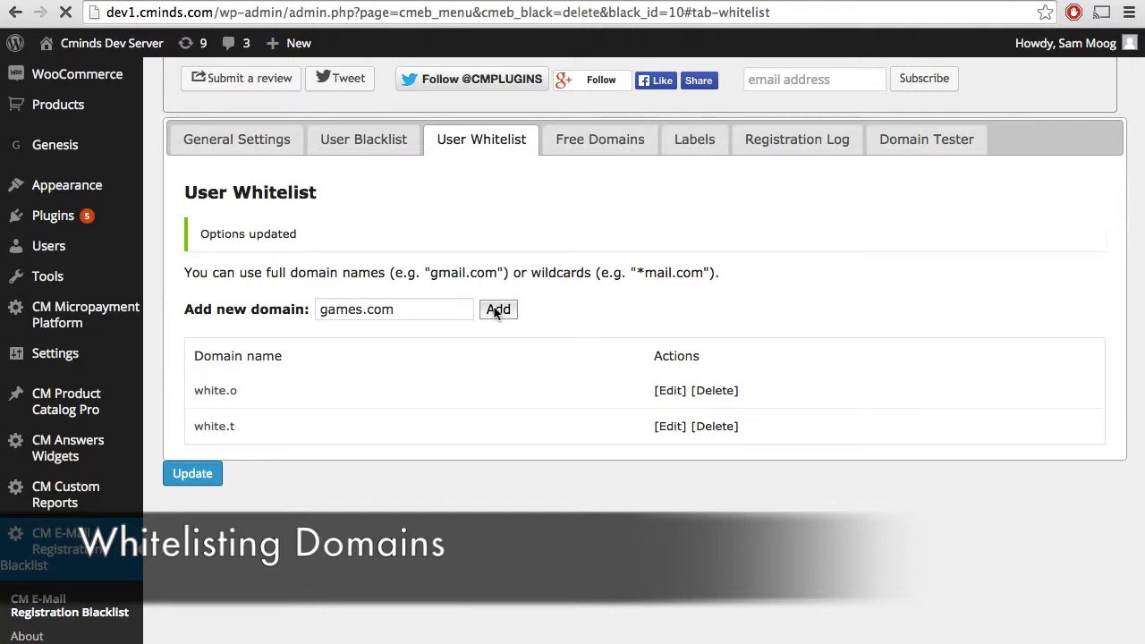
{"action": "scroll", "coordinate": [466, 338], "scroll_direction": "down", "scroll_amount": 5}
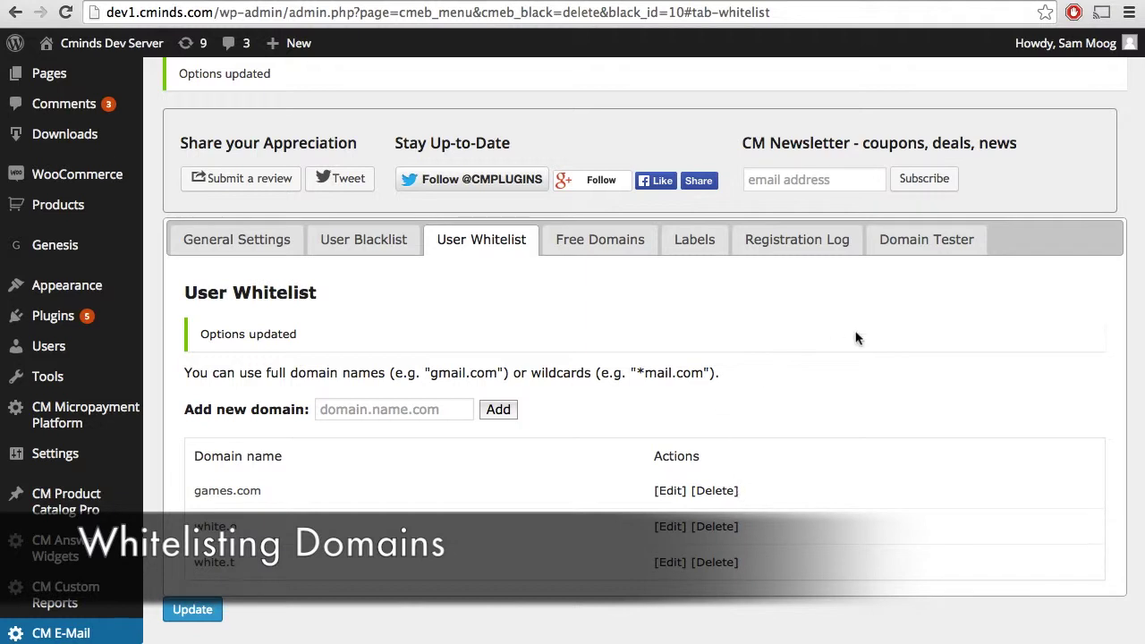
Test games.com in the Domain Tester and confirm it is VALID as whitelisted
{"action": "left_click", "coordinate": [906, 242]}
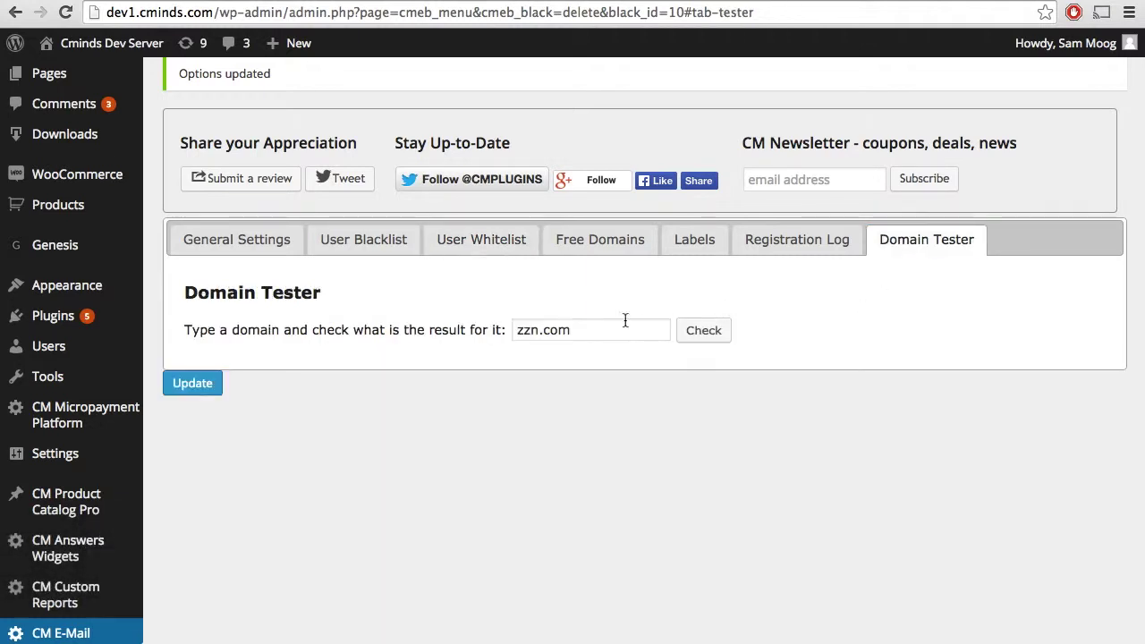
{"action": "double_click", "coordinate": [599, 330]}
{"action": "type", "text": "games.com"}
{"action": "left_click", "coordinate": [704, 332]}
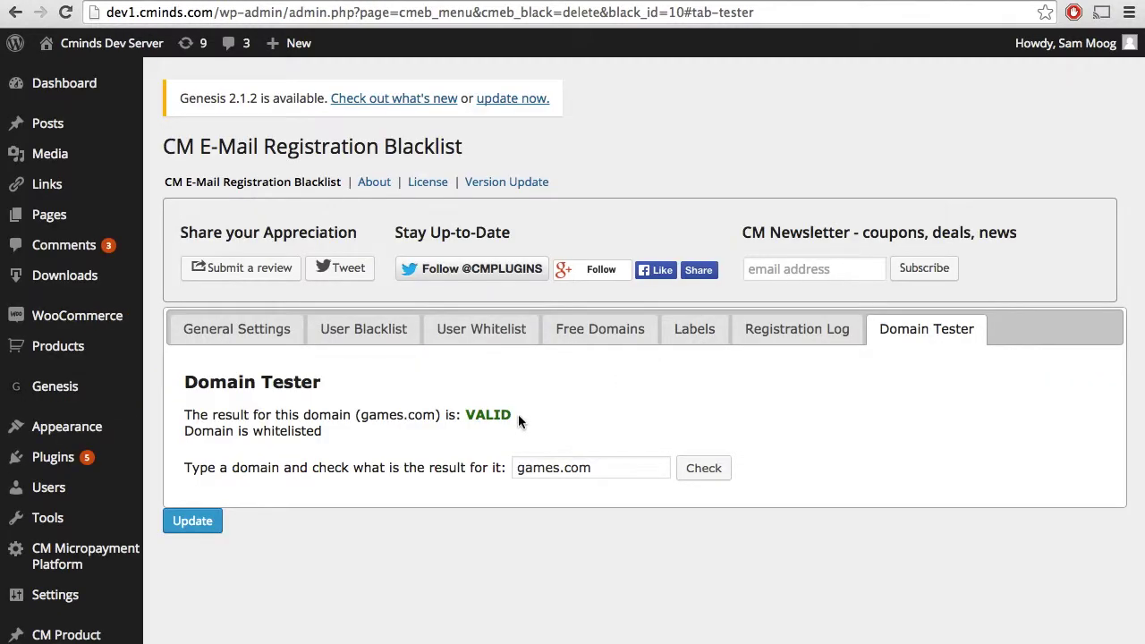
{"action": "left_click_drag", "start_coordinate": [518, 414], "coordinate": [461, 415]}
{"action": "left_click_drag", "start_coordinate": [323, 432], "coordinate": [186, 433]}
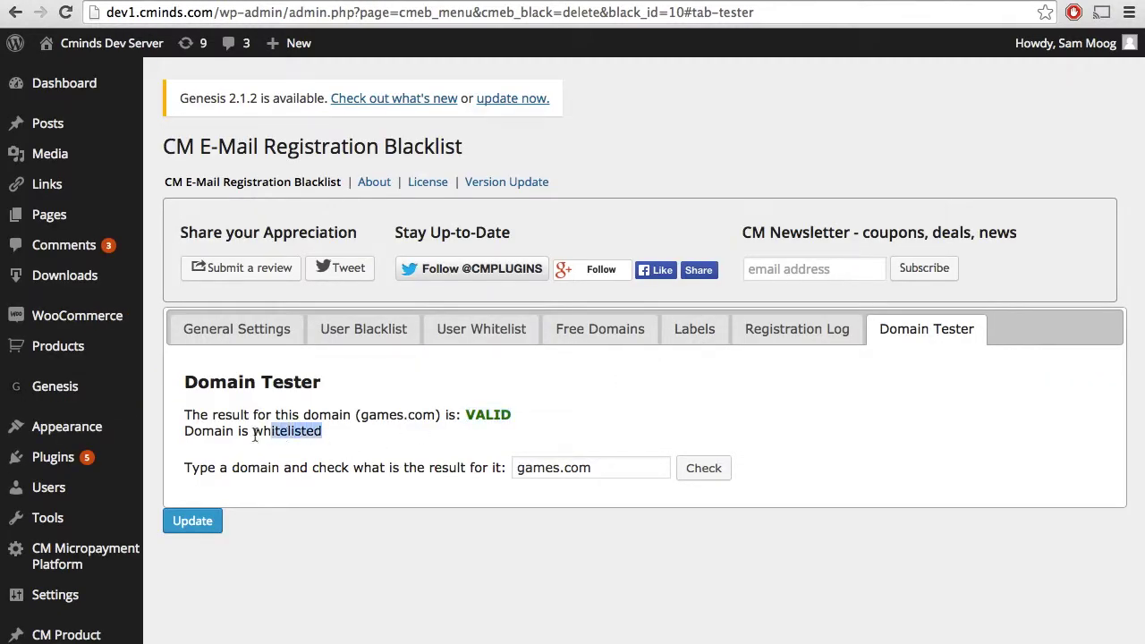
{"action": "left_click", "coordinate": [209, 431]}
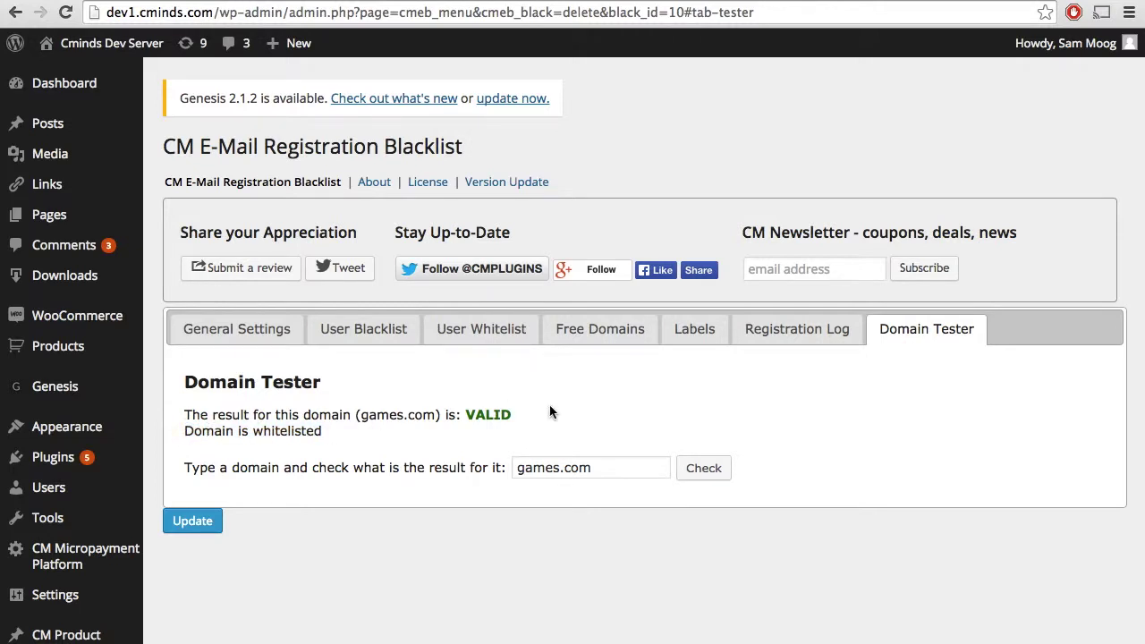
Fix the Register error label from 'Registration faild:' to 'Registration failed:'
{"action": "left_click", "coordinate": [706, 338]}
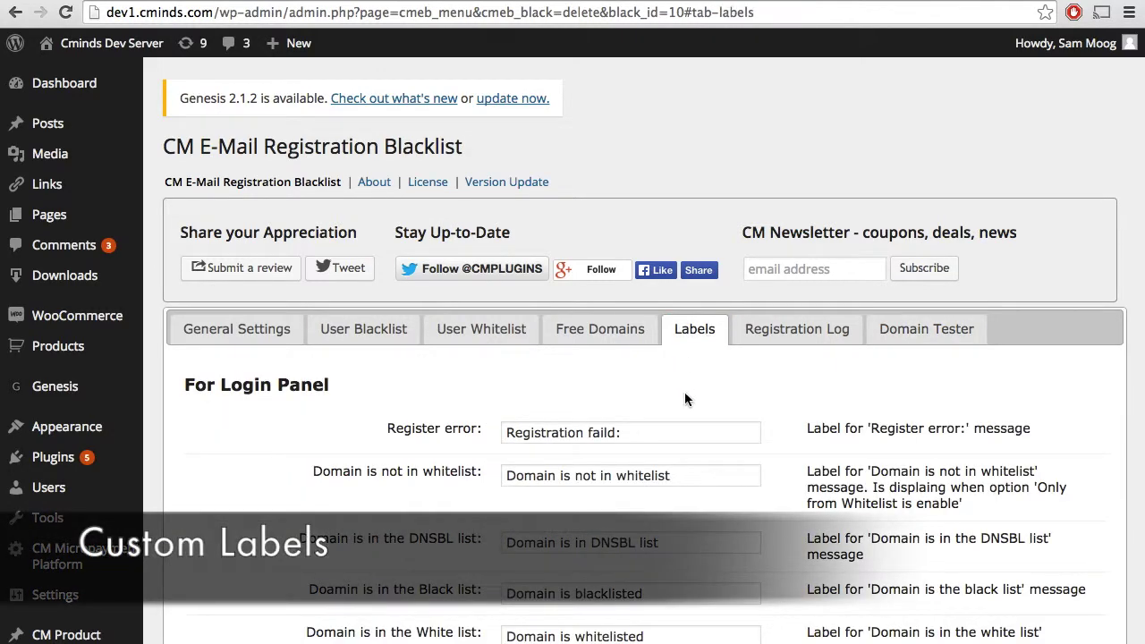
{"action": "scroll", "coordinate": [778, 474], "scroll_direction": "down", "scroll_amount": 5}
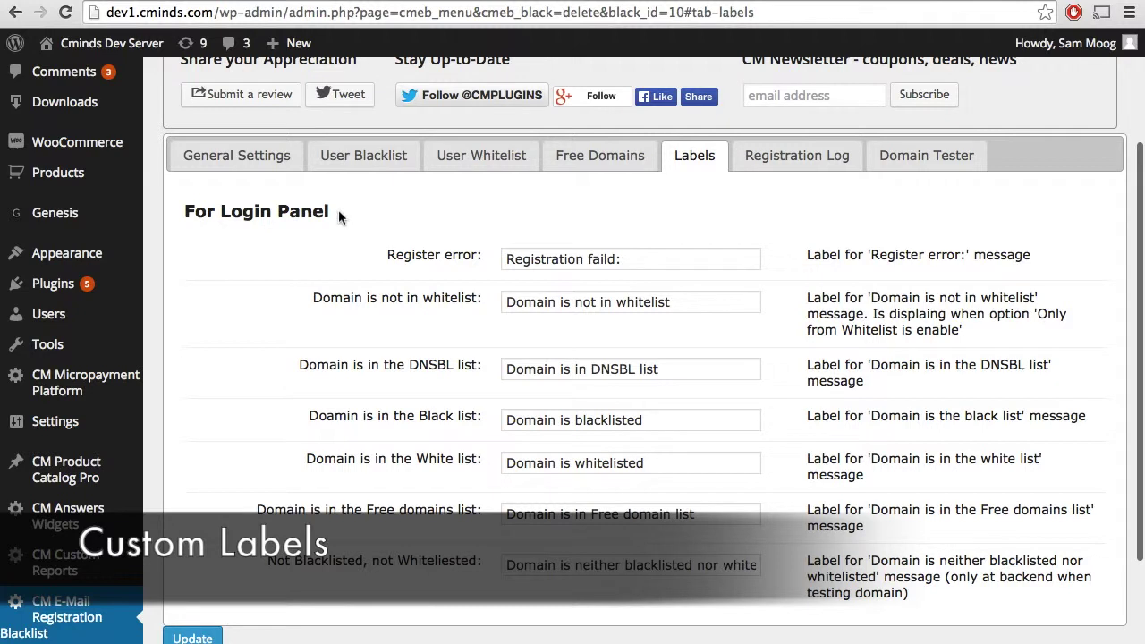
{"action": "left_click_drag", "start_coordinate": [338, 209], "coordinate": [178, 211]}
{"action": "left_click", "coordinate": [348, 198]}
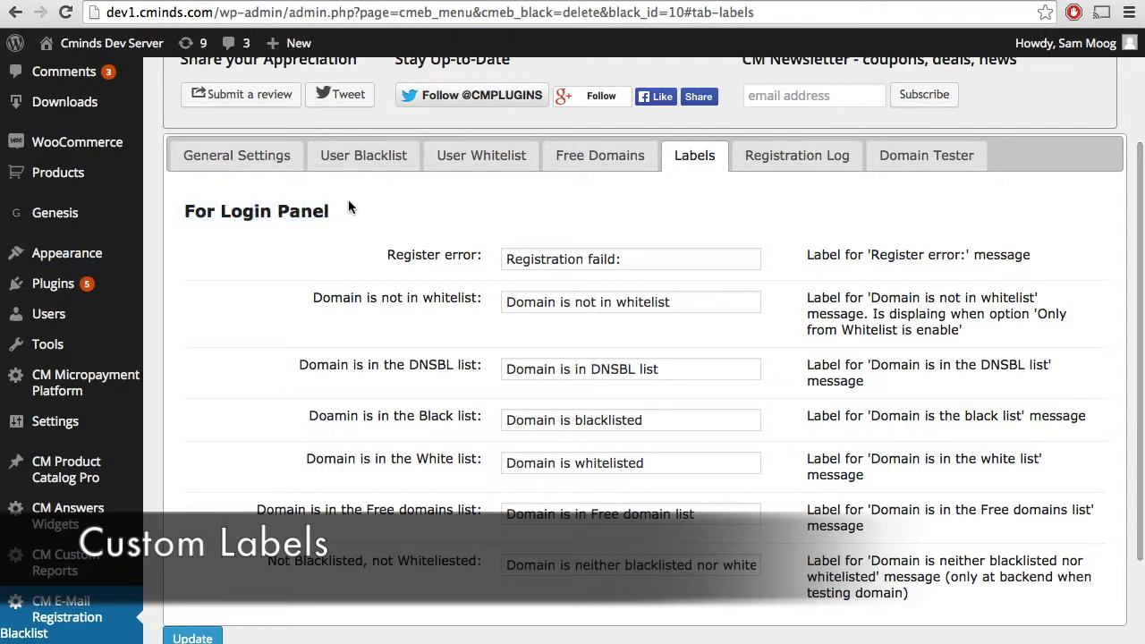
{"action": "left_click", "coordinate": [609, 258]}
{"action": "type", "text": "e"}
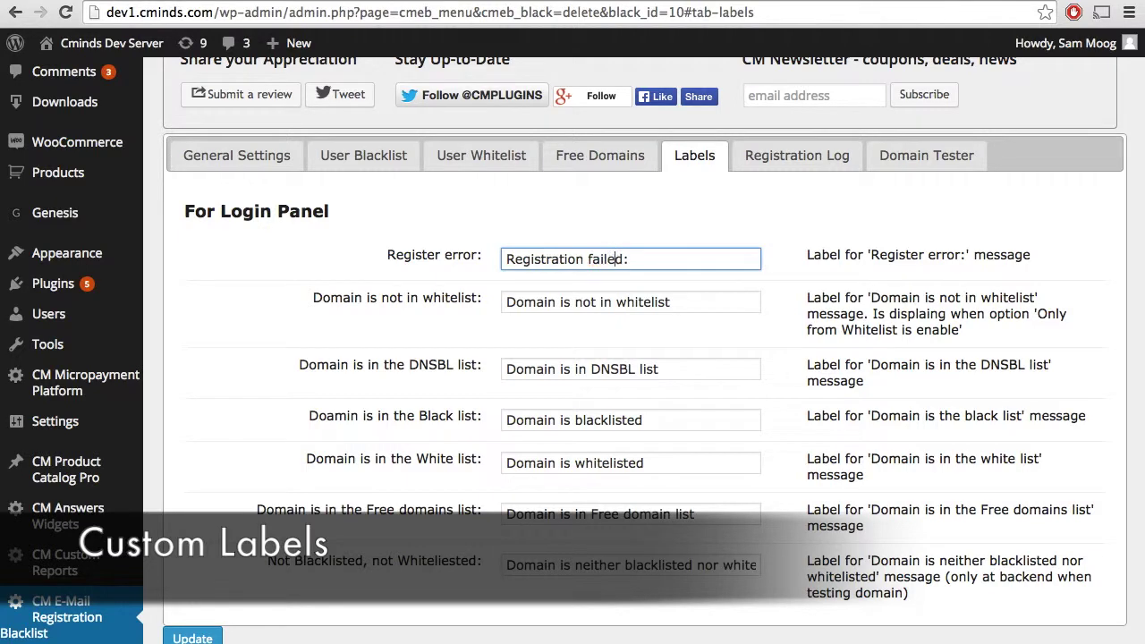
{"action": "left_click", "coordinate": [479, 207]}
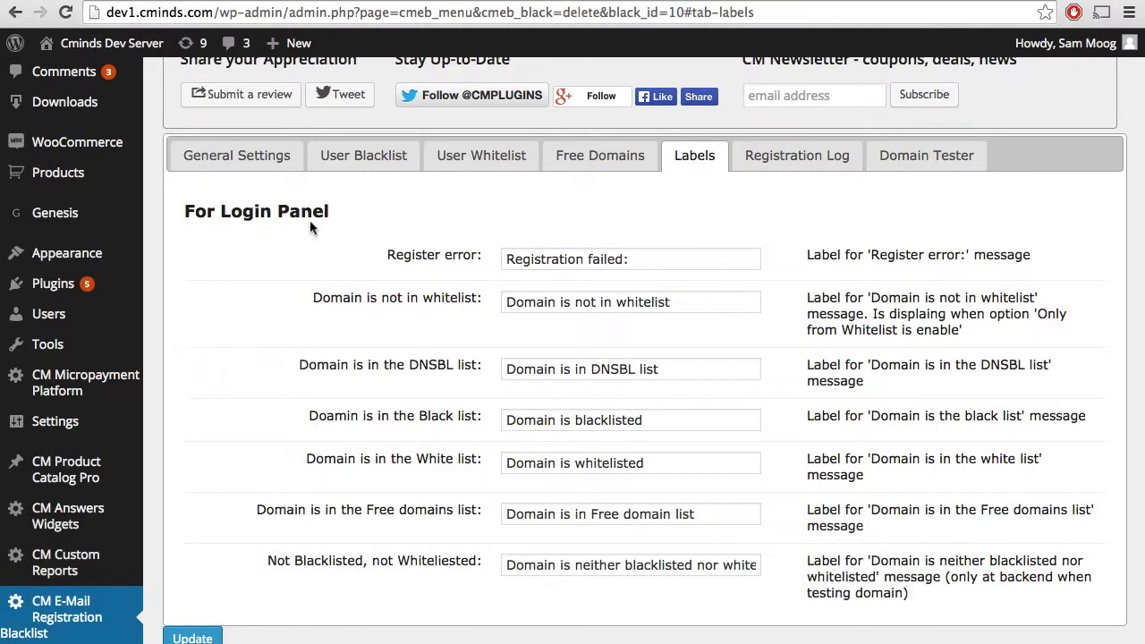
Review the not-in-whitelist, DNSBL, blacklisted and whitelisted label texts
{"action": "left_click_drag", "start_coordinate": [336, 219], "coordinate": [183, 214]}
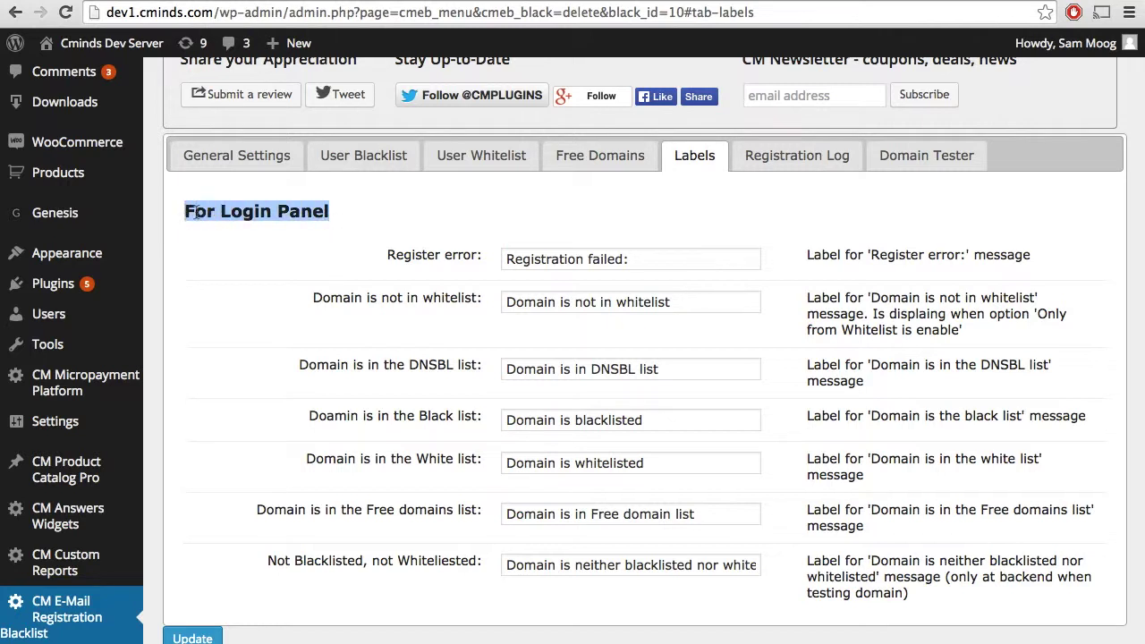
{"action": "left_click", "coordinate": [254, 209]}
{"action": "left_click_drag", "start_coordinate": [637, 259], "coordinate": [504, 258]}
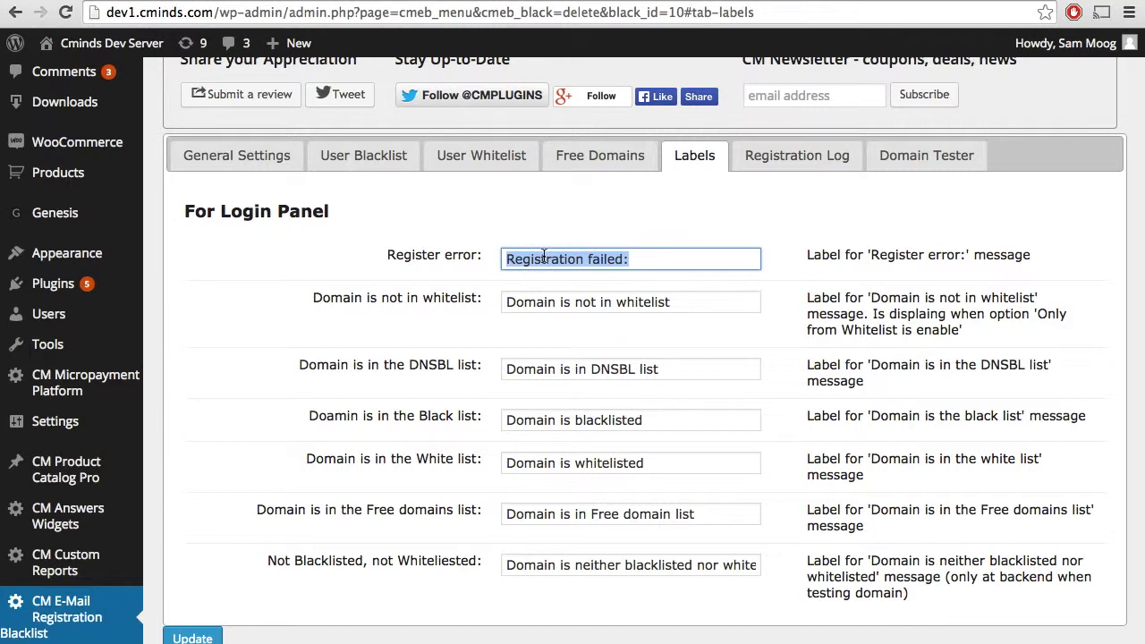
{"action": "left_click", "coordinate": [544, 257]}
{"action": "left_click", "coordinate": [577, 302]}
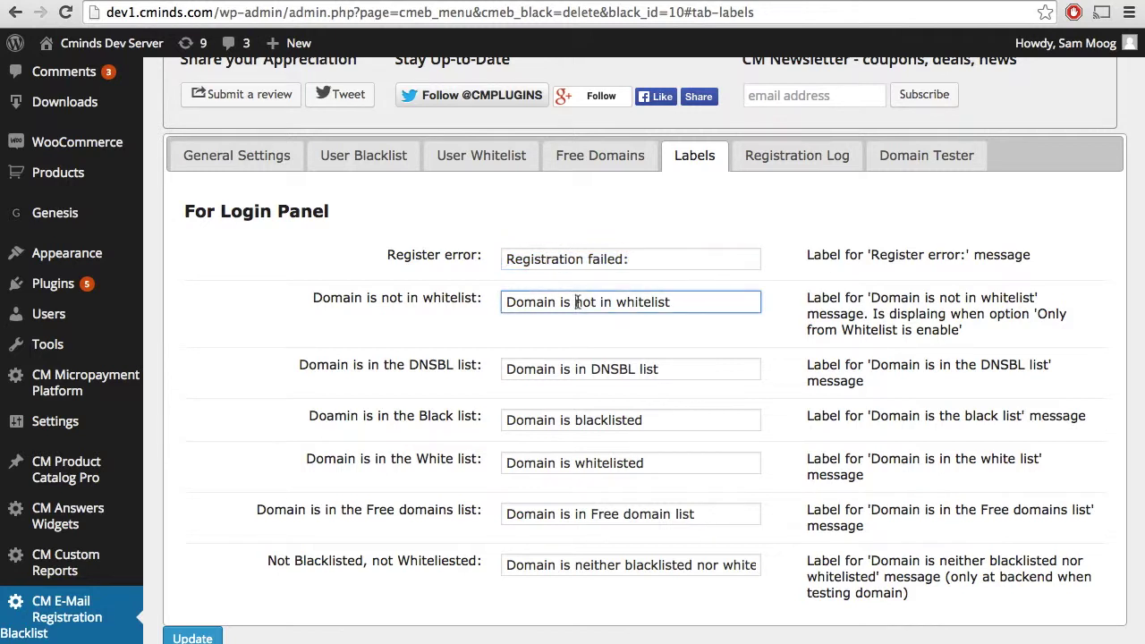
{"action": "left_click", "coordinate": [589, 368]}
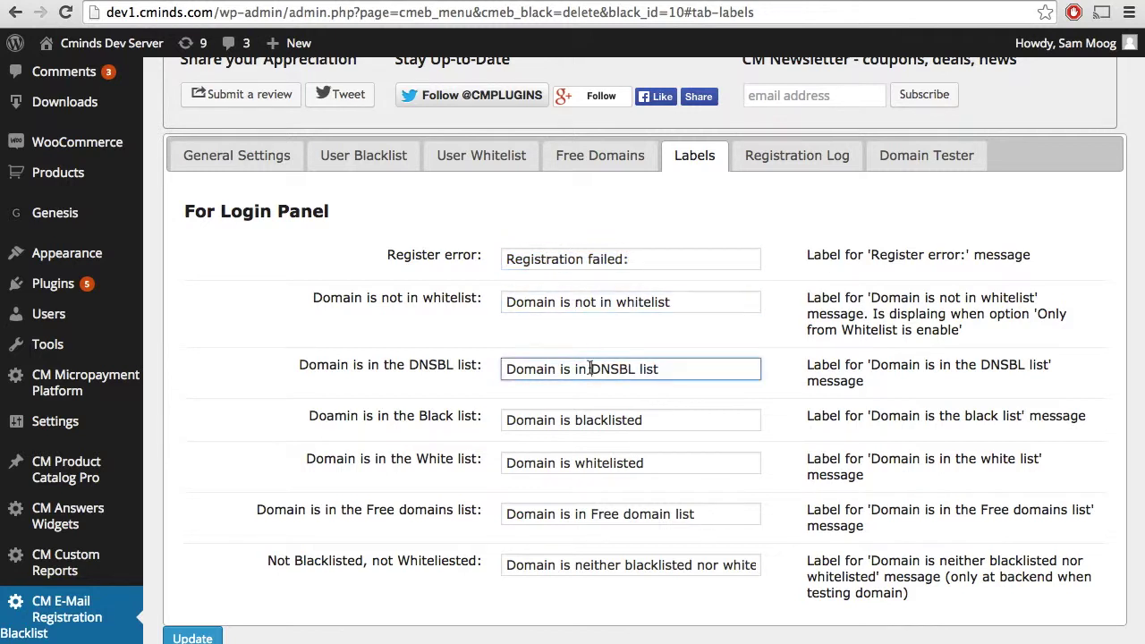
{"action": "left_click", "coordinate": [598, 425]}
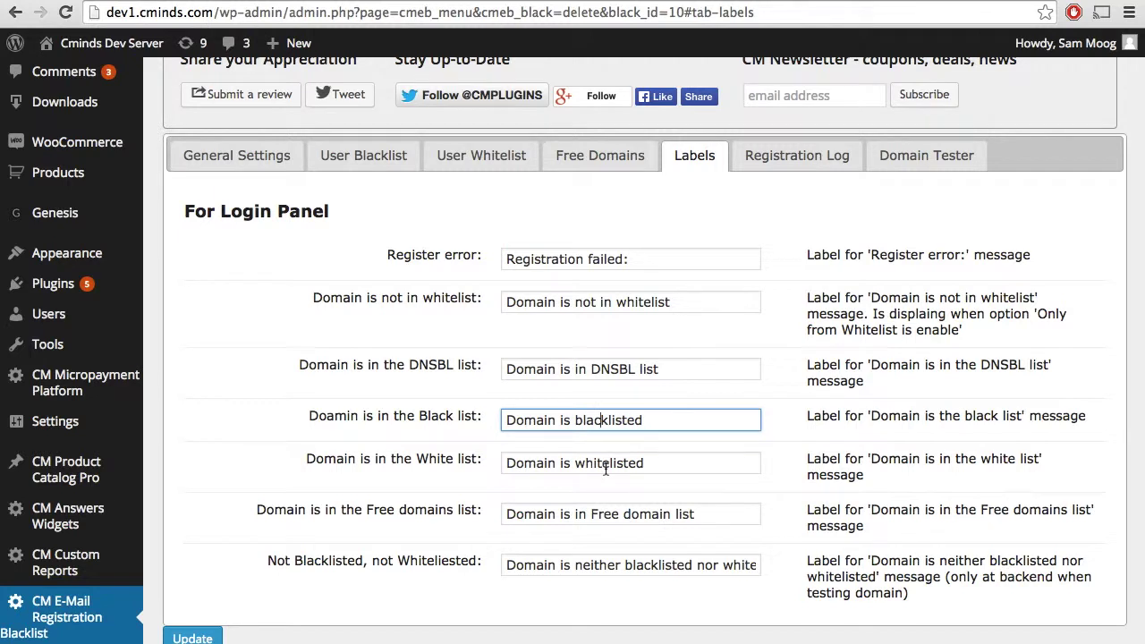
{"action": "left_click", "coordinate": [605, 469]}
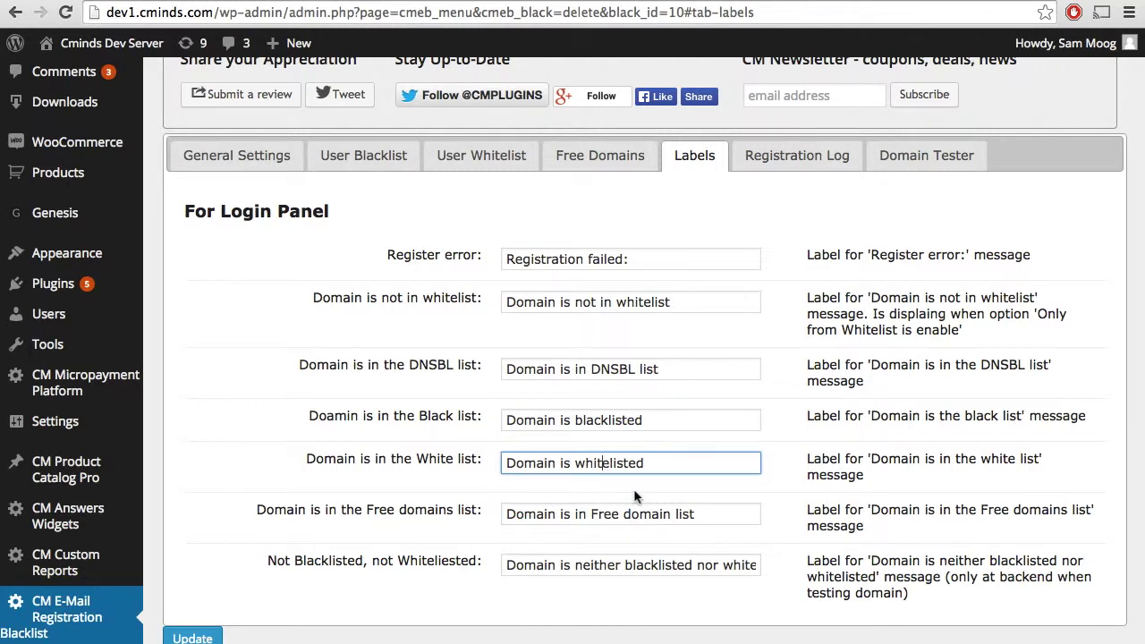
{"action": "left_click", "coordinate": [686, 491]}
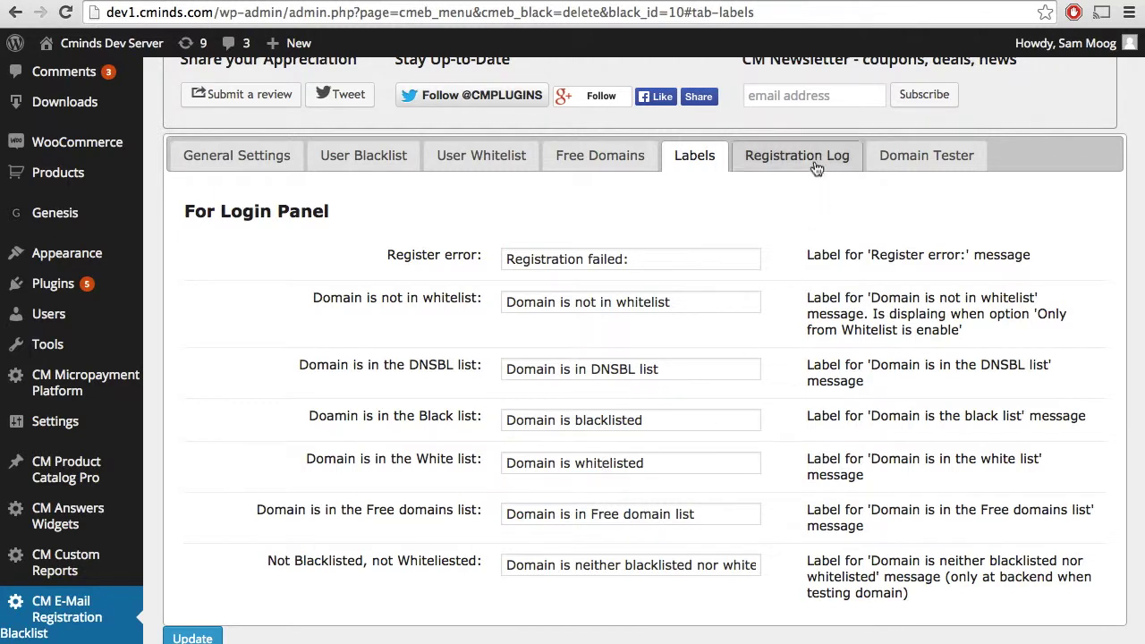
{"action": "left_click", "coordinate": [816, 165]}
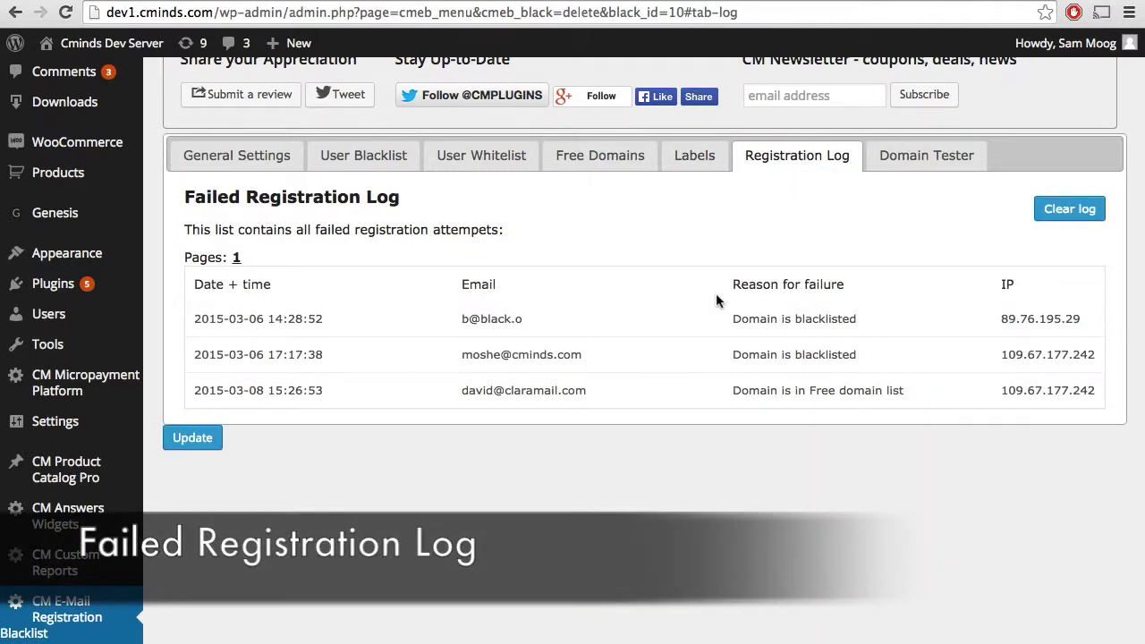
Review the failure reasons of the three logged failed registration attempts
{"action": "left_click_drag", "start_coordinate": [732, 318], "coordinate": [858, 318]}
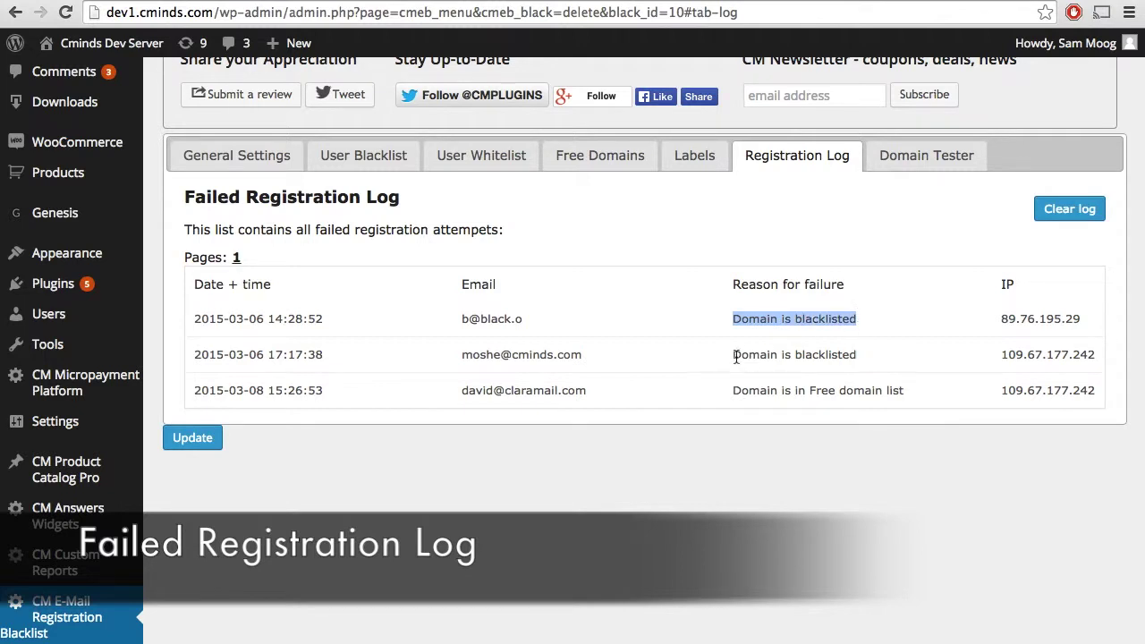
{"action": "left_click_drag", "start_coordinate": [733, 355], "coordinate": [871, 368]}
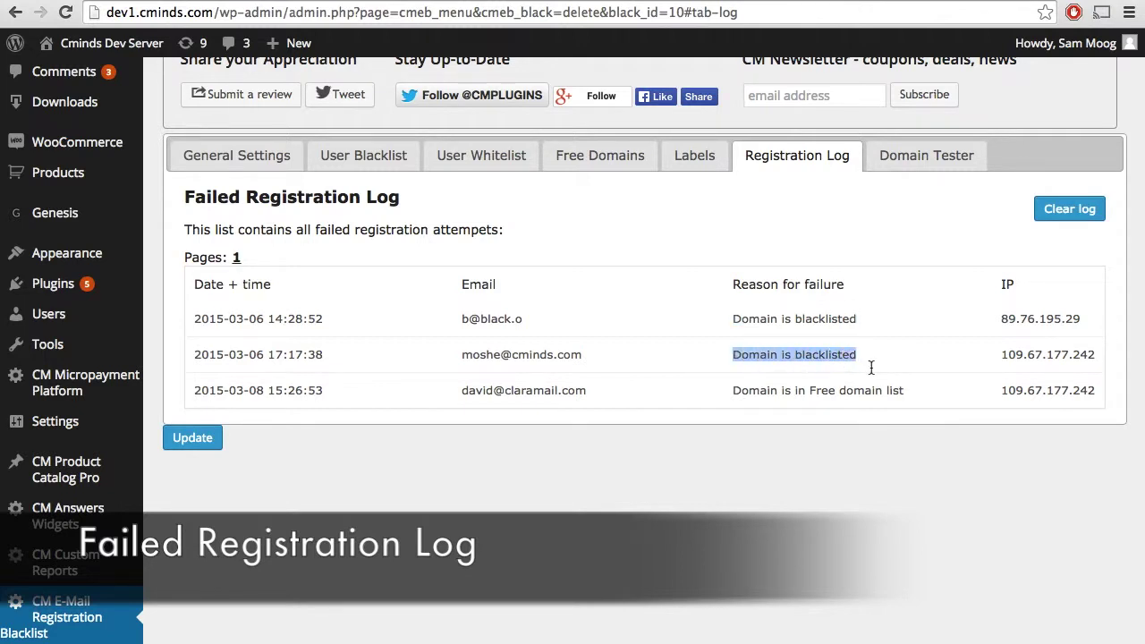
{"action": "left_click", "coordinate": [731, 394]}
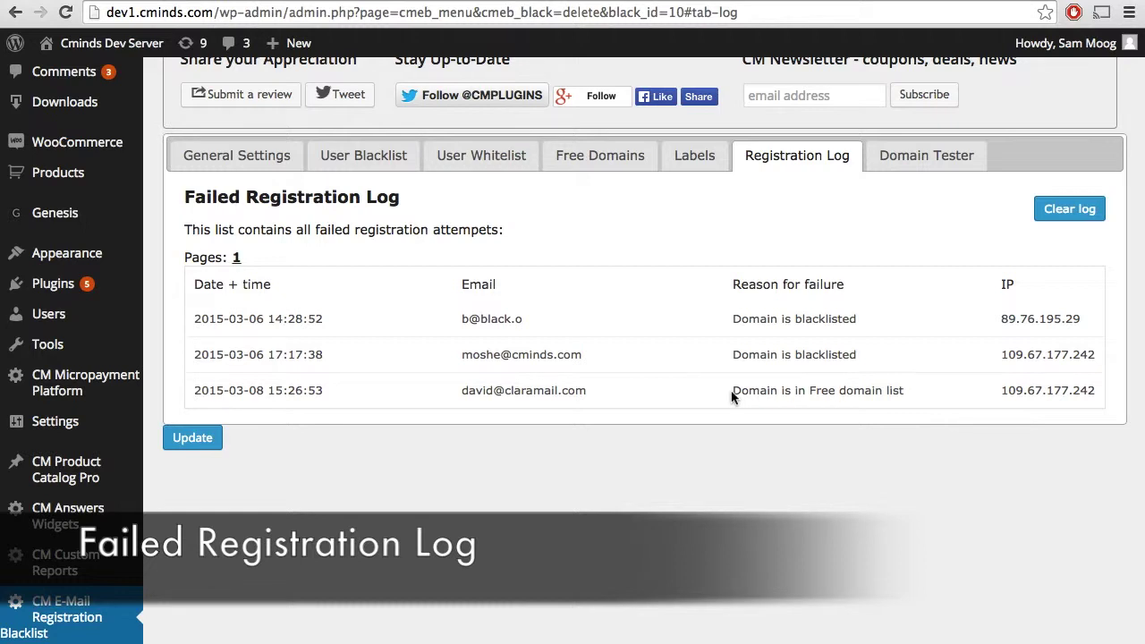
{"action": "left_click_drag", "start_coordinate": [730, 391], "coordinate": [908, 394]}
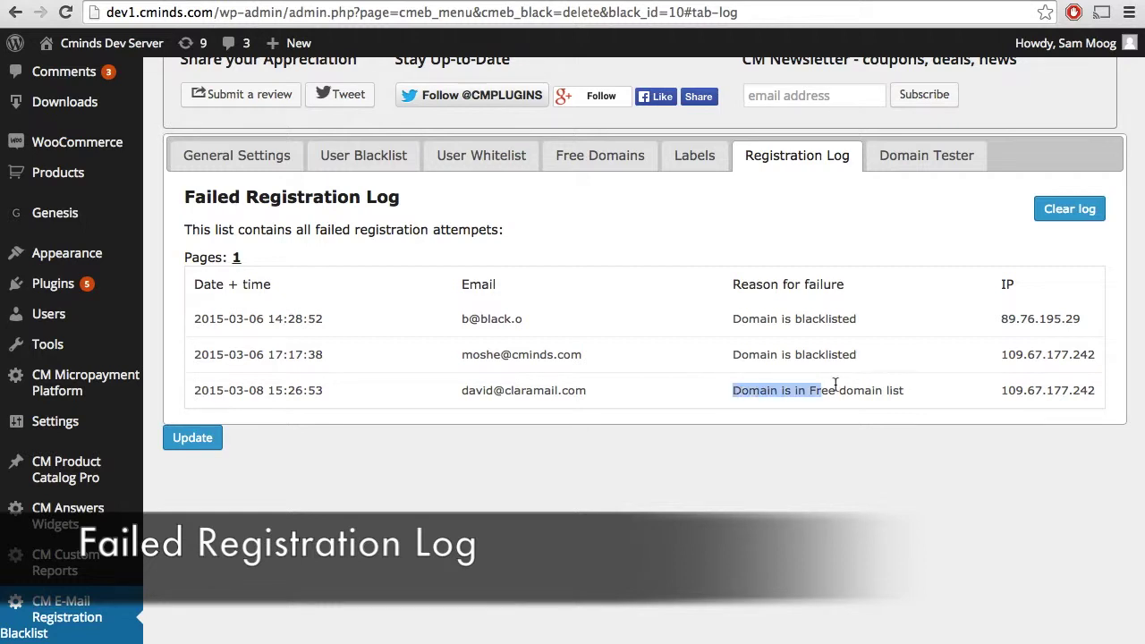
{"action": "left_click", "coordinate": [883, 394]}
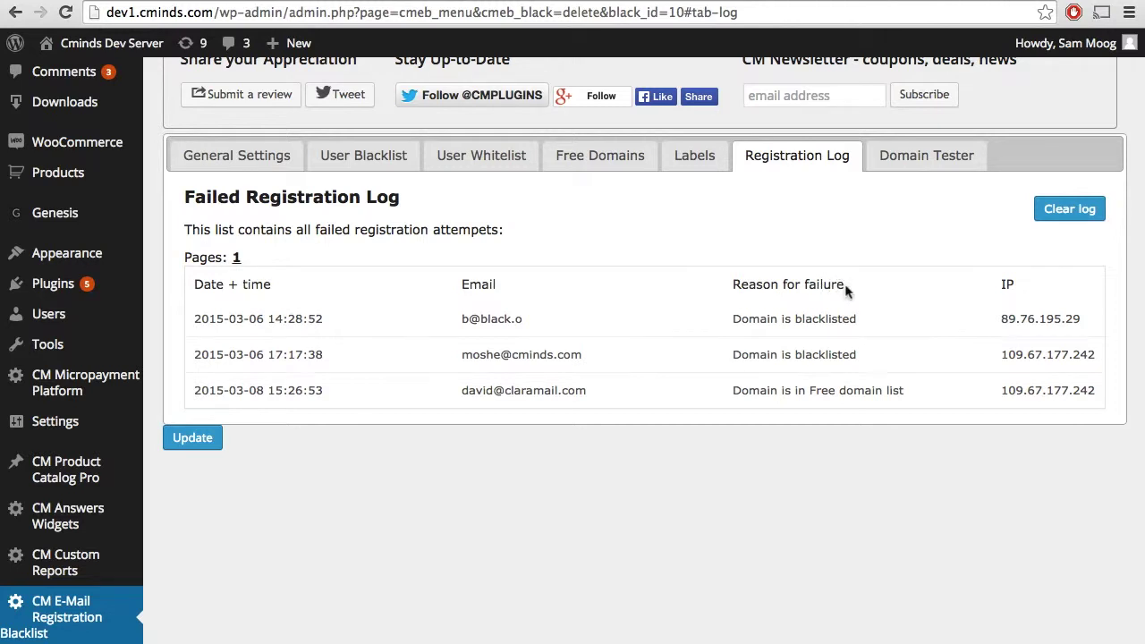
{"action": "mouse_move", "coordinate": [848, 286]}
{"action": "left_mouse_down"}
{"action": "mouse_move", "coordinate": [727, 288]}
{"action": "mouse_move", "coordinate": [996, 281]}
{"action": "left_mouse_up"}
{"action": "left_click", "coordinate": [1007, 281]}
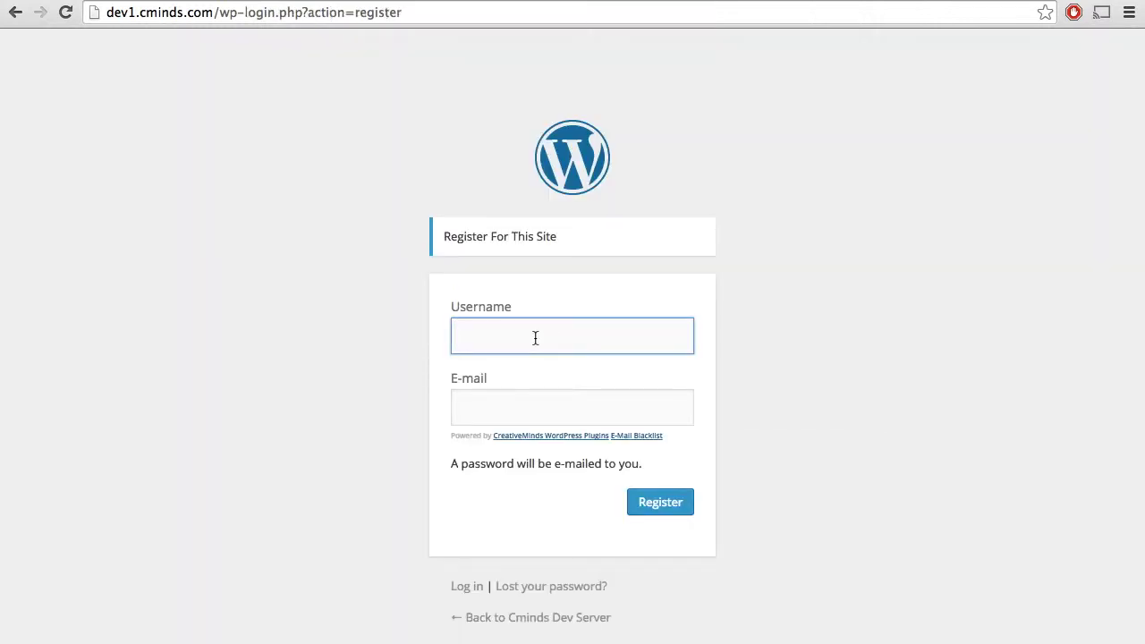
{"action": "type", "text": "Ca"}
{"action": "type", "text": "t"}
{"action": "left_click", "coordinate": [510, 398]}
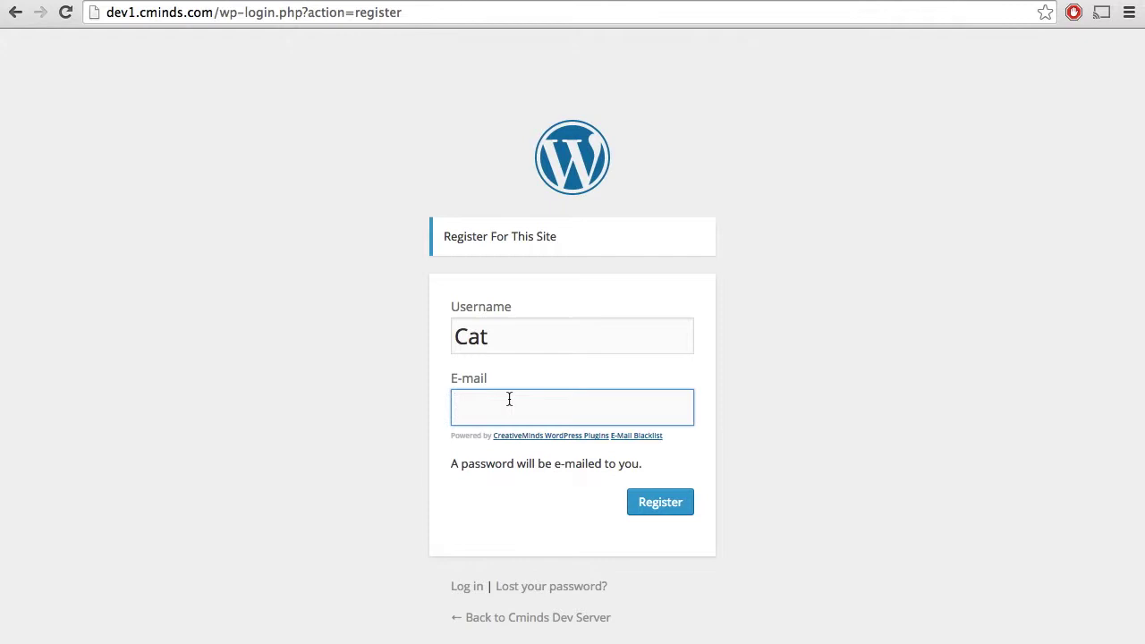
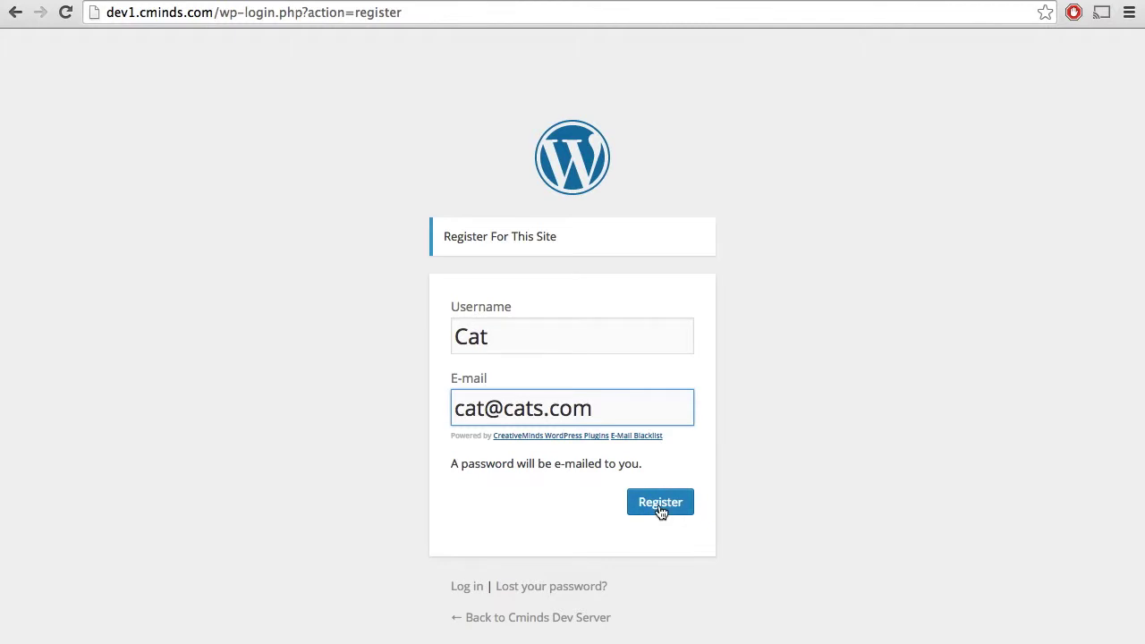
{"action": "left_click", "coordinate": [661, 512]}
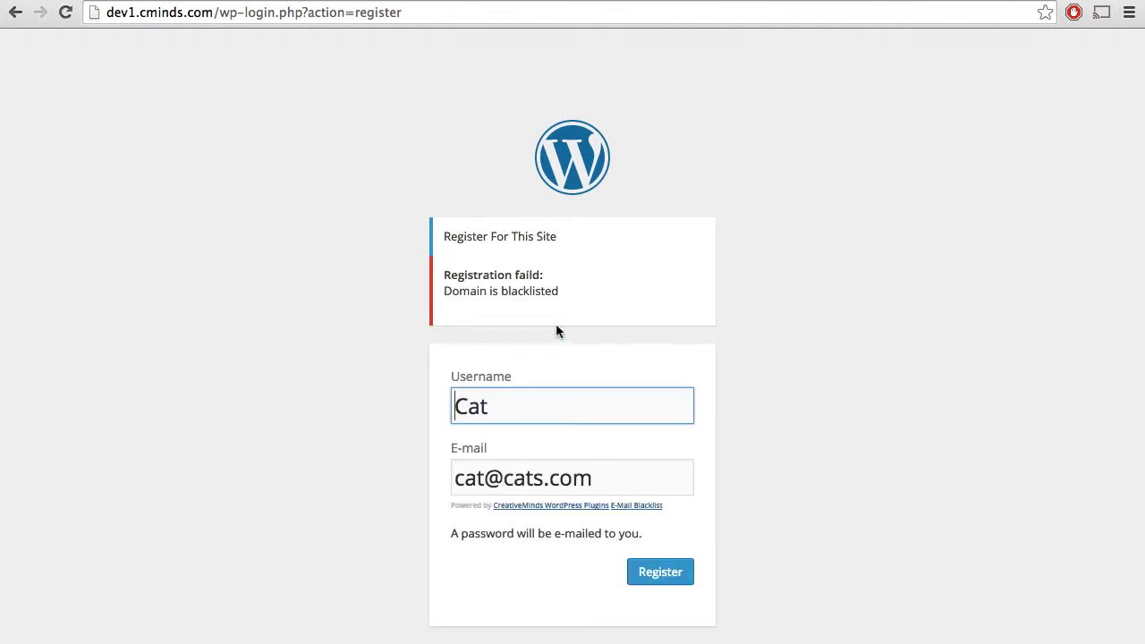
{"action": "left_click", "coordinate": [552, 292]}
{"action": "left_click_drag", "start_coordinate": [552, 293], "coordinate": [445, 295]}
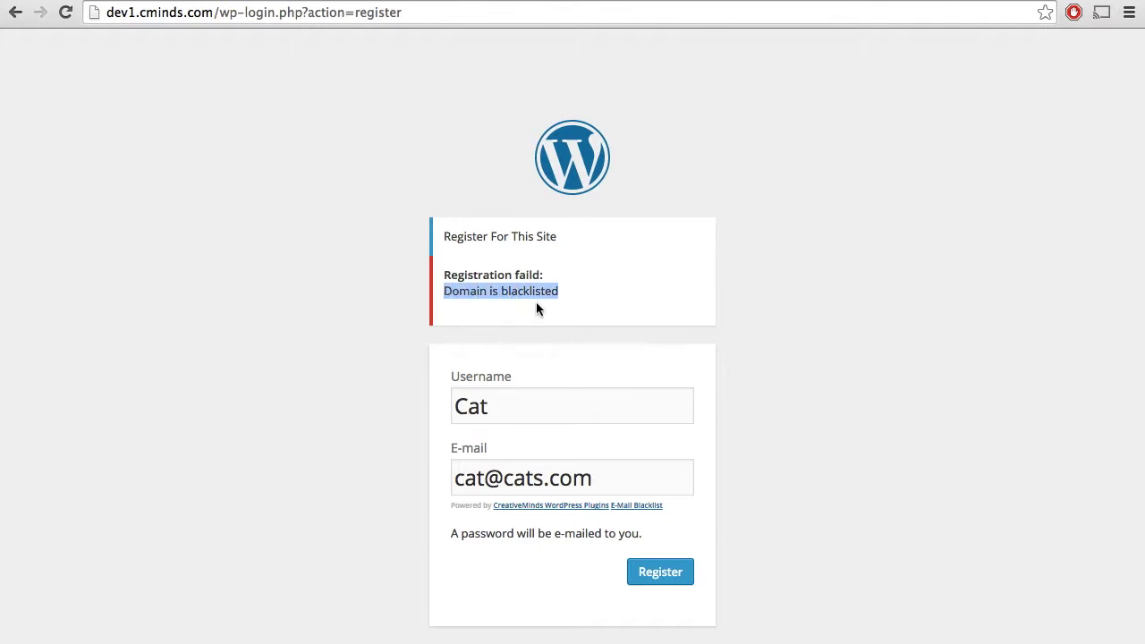
{"action": "left_click", "coordinate": [565, 294]}
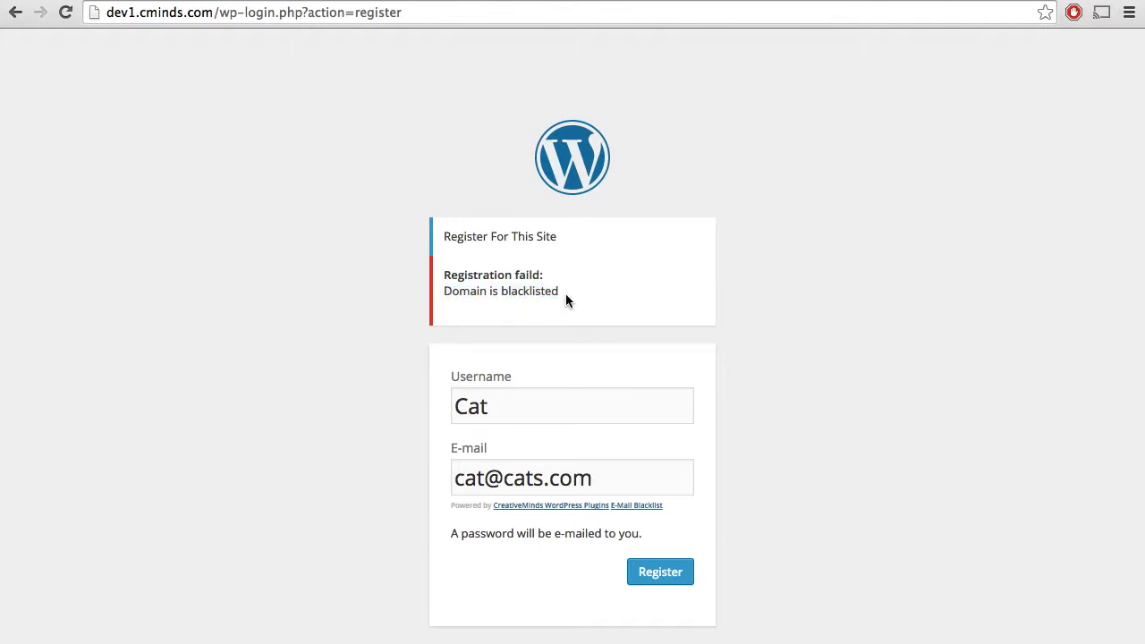